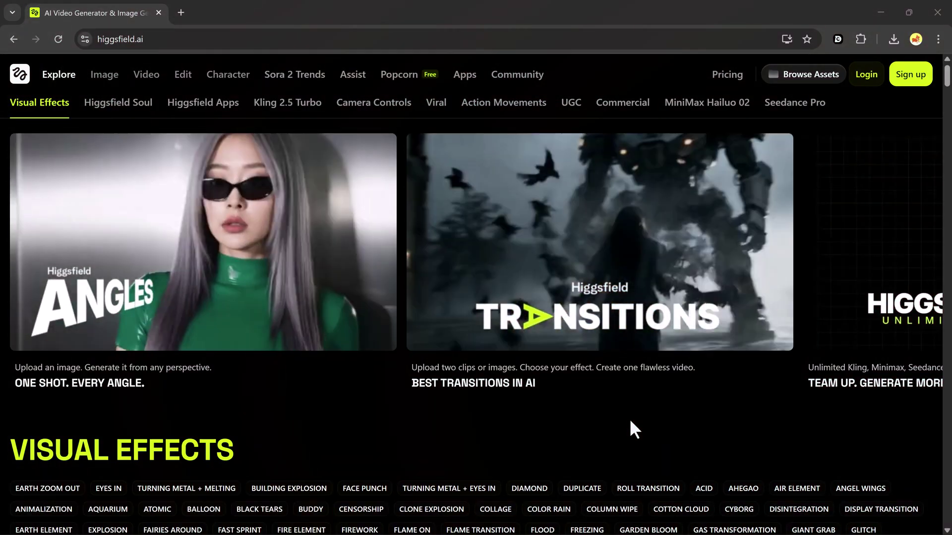
scroll(629, 424, down, 5)
scroll(629, 424, down, 1)
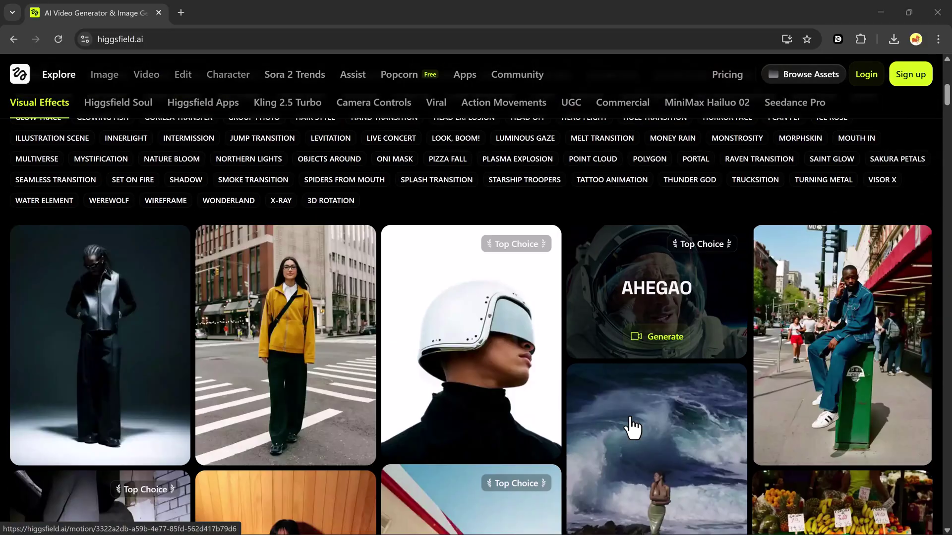
scroll(630, 428, down, 1)
scroll(630, 426, down, 1)
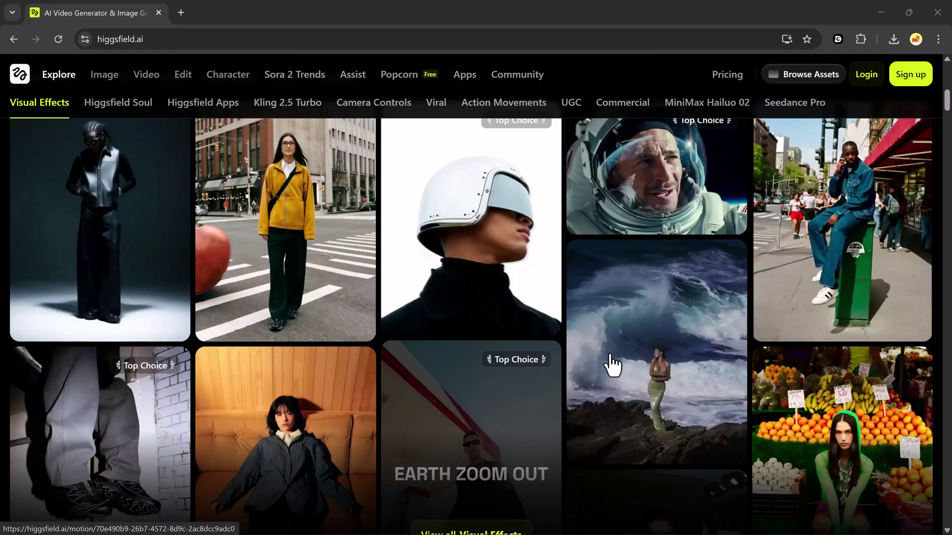
scroll(677, 380, down, 5)
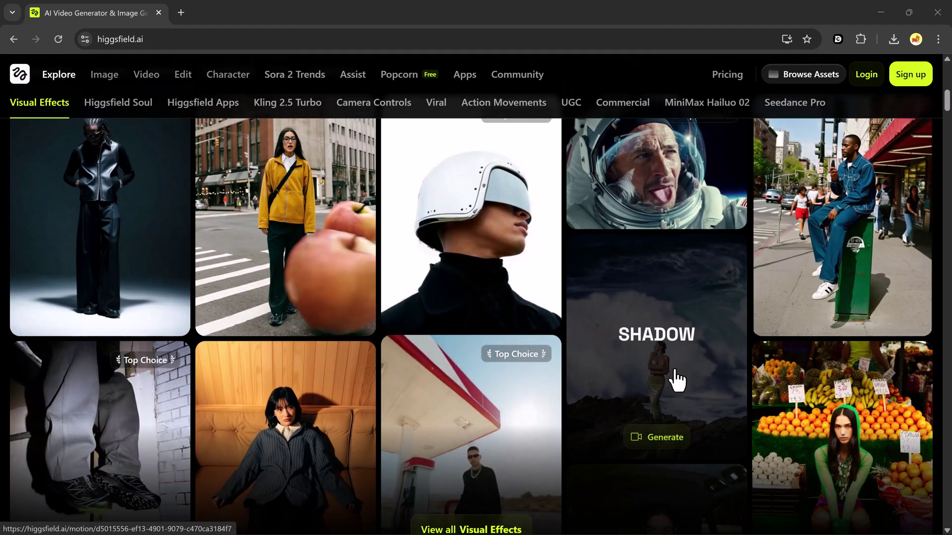
scroll(677, 380, down, 2)
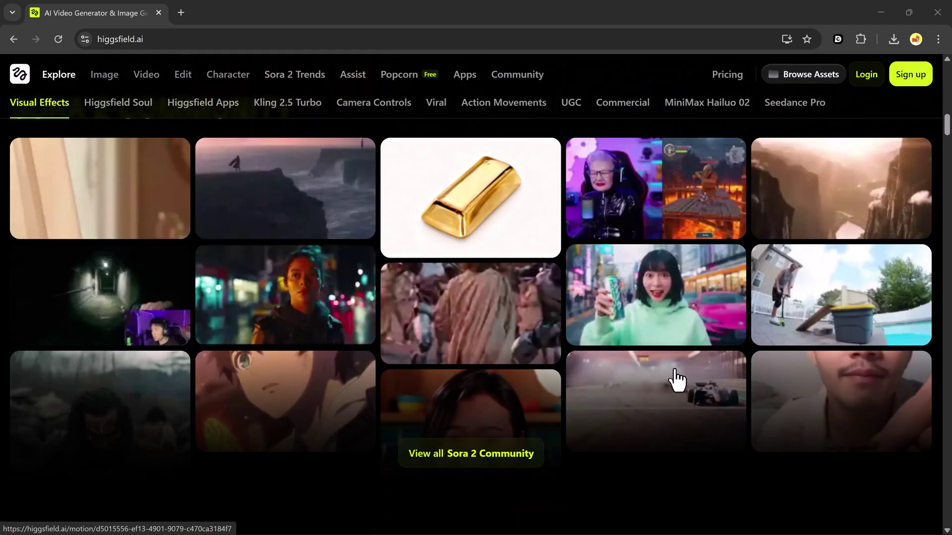
scroll(677, 379, down, 3)
scroll(676, 380, down, 4)
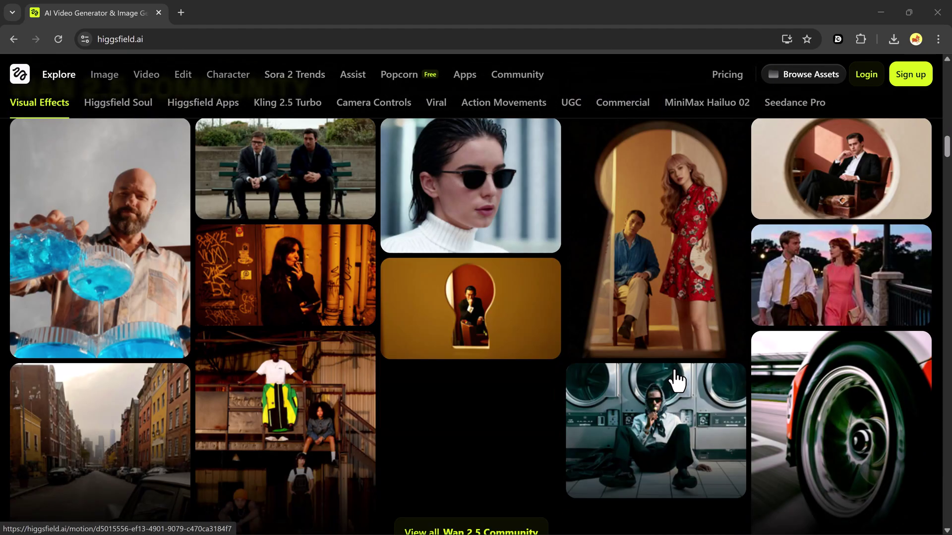
scroll(676, 381, down, 2)
scroll(677, 381, down, 5)
scroll(677, 382, down, 3)
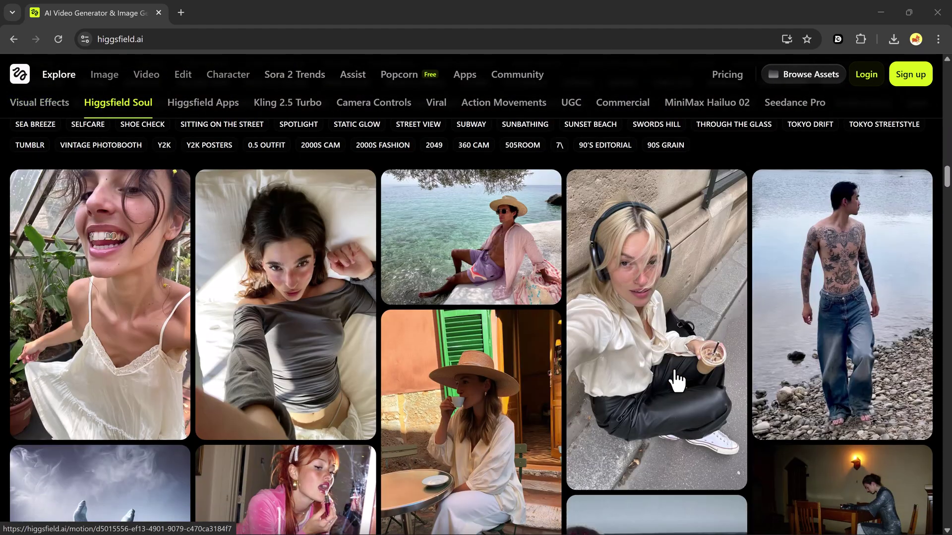
scroll(677, 381, down, 1)
scroll(676, 380, down, 5)
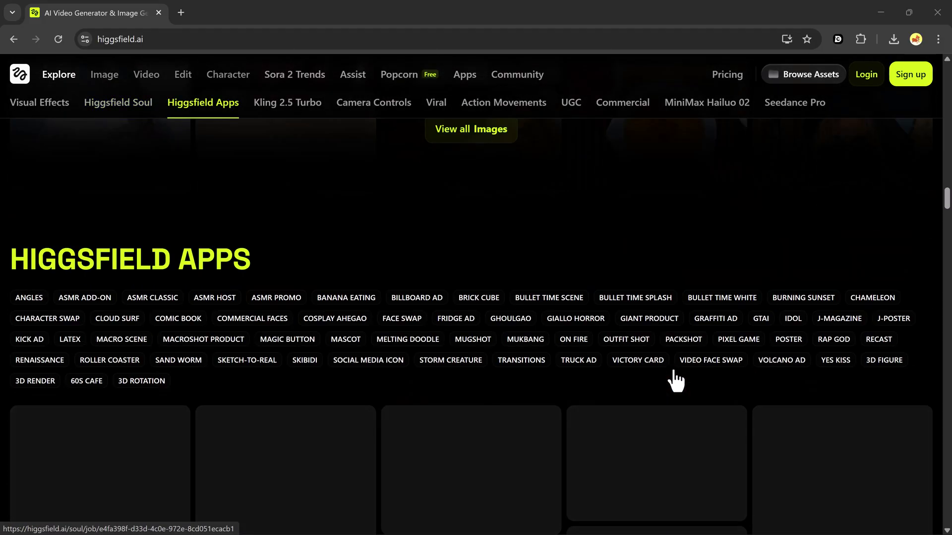
scroll(677, 380, down, 2)
scroll(676, 380, down, 1)
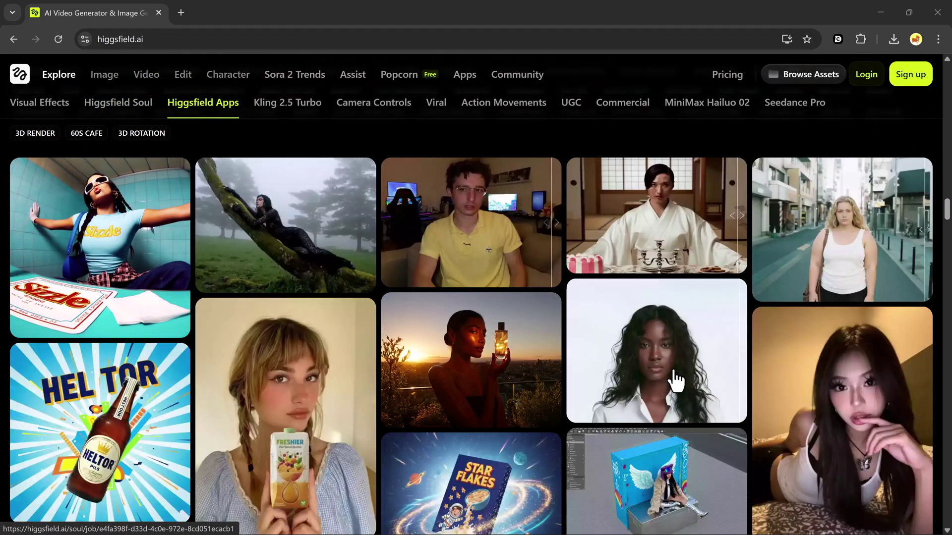
scroll(676, 380, down, 3)
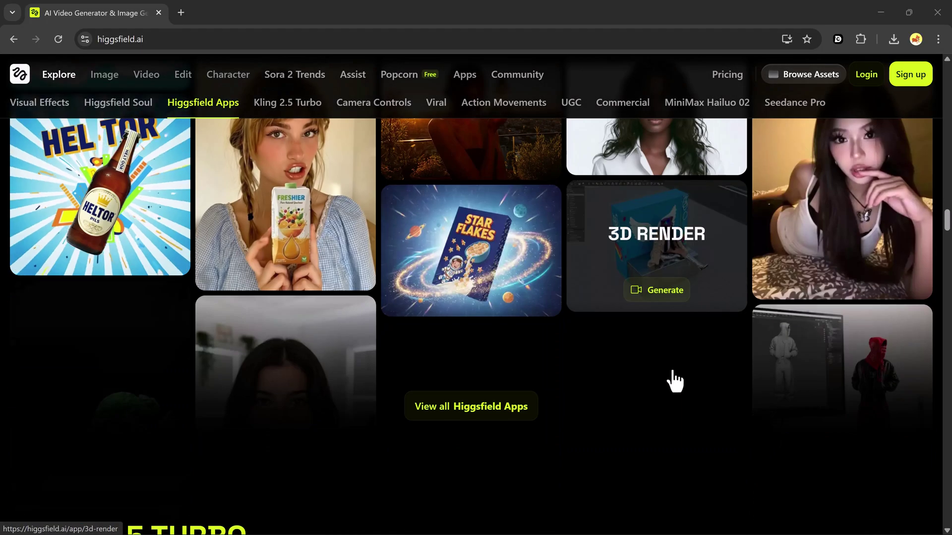
scroll(675, 381, down, 4)
scroll(676, 381, down, 1)
scroll(675, 381, down, 1)
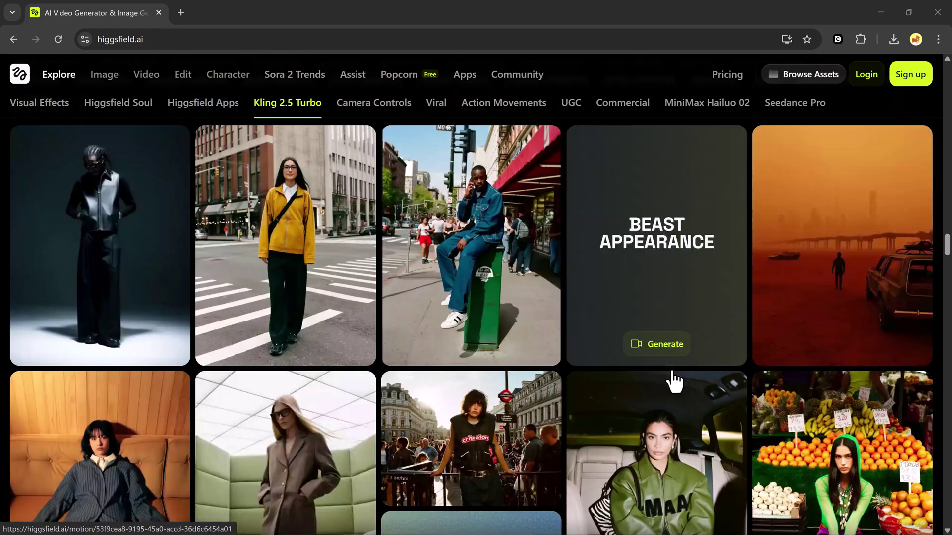
scroll(672, 385, down, 5)
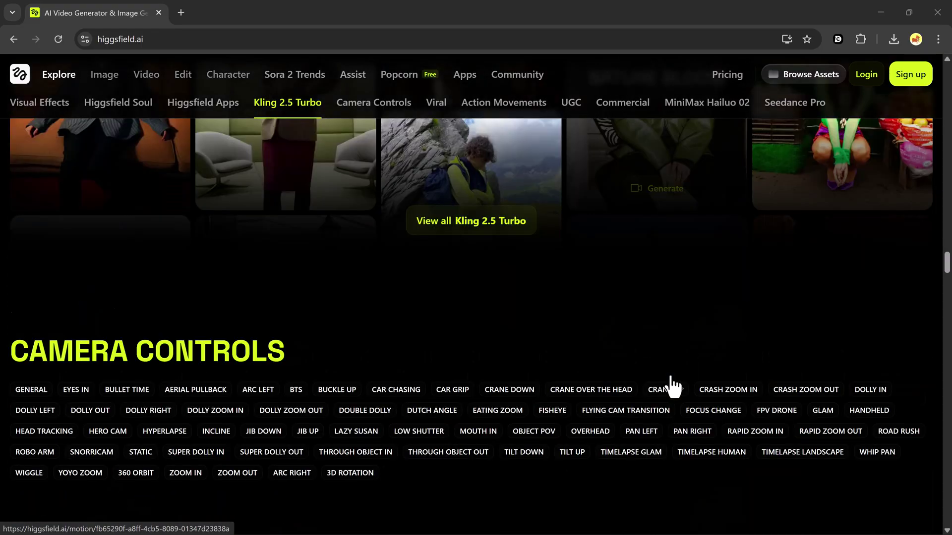
scroll(671, 386, down, 3)
scroll(671, 385, down, 3)
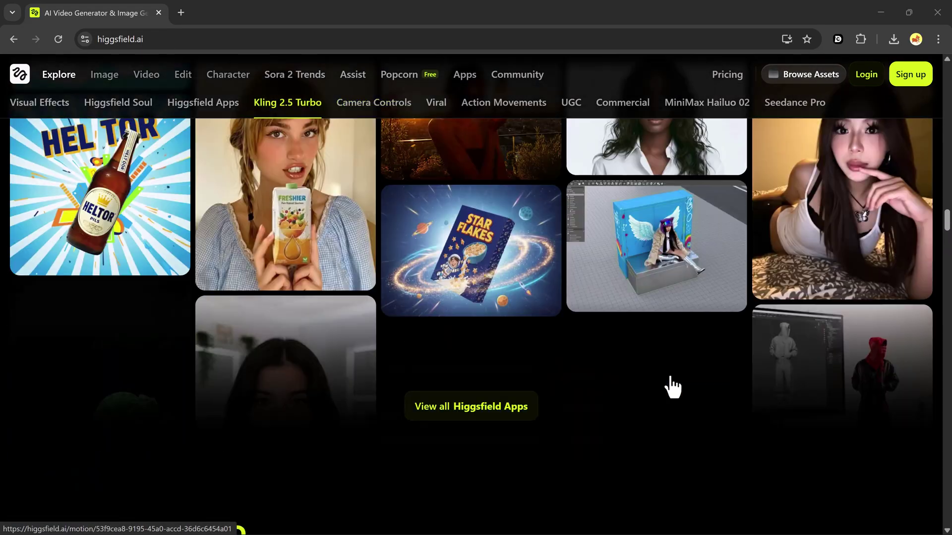
scroll(672, 386, down, 3)
scroll(671, 386, down, 2)
scroll(671, 386, up, 5)
scroll(672, 386, up, 3)
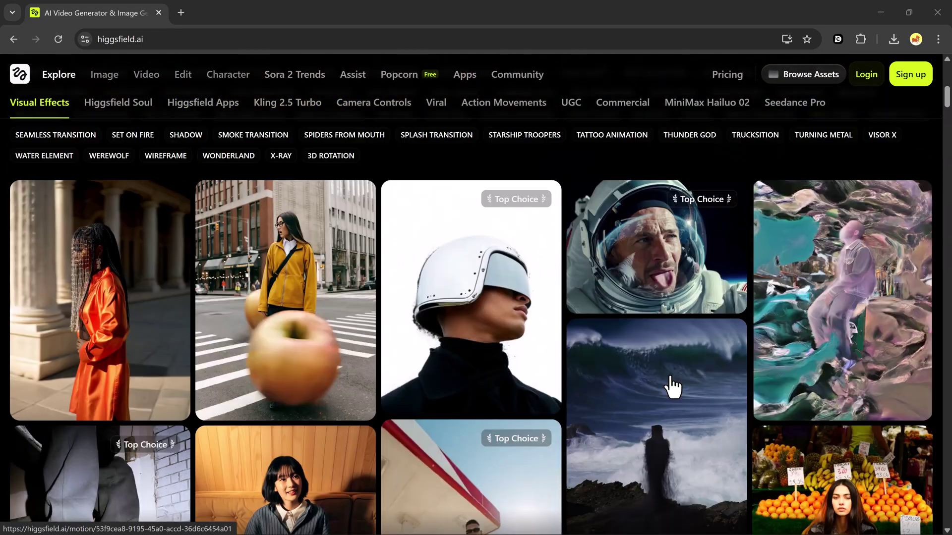
scroll(671, 386, up, 3)
scroll(673, 381, up, 1)
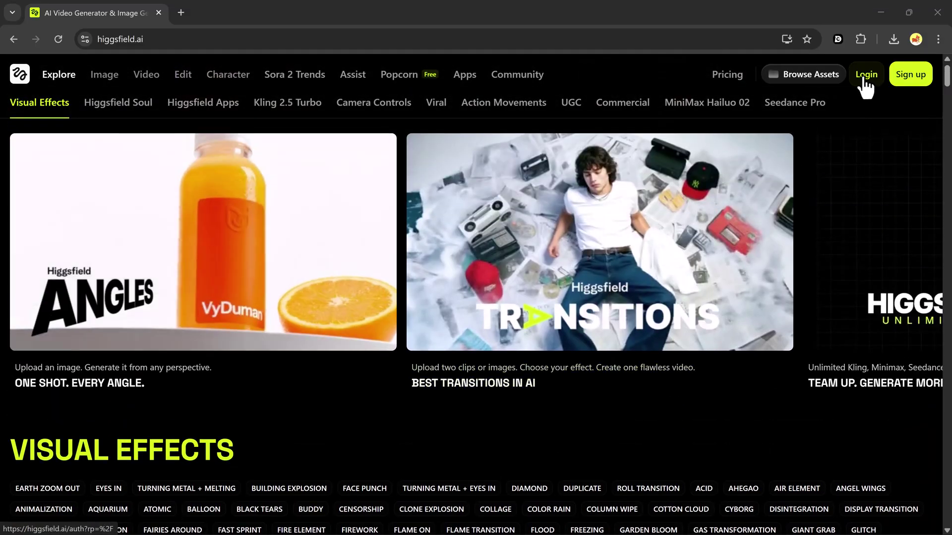
Sign in to Higgsfield from the Explore page header.
click(865, 75)
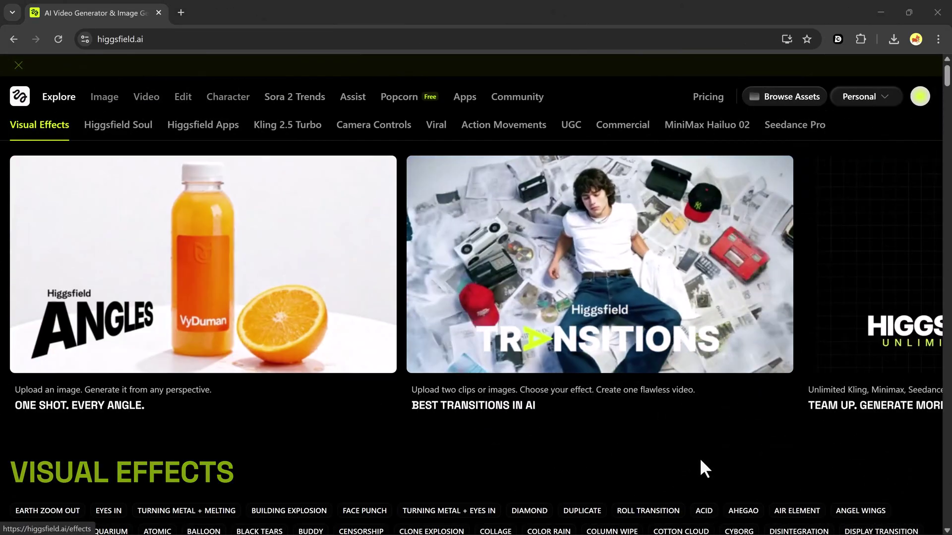
scroll(699, 459, down, 4)
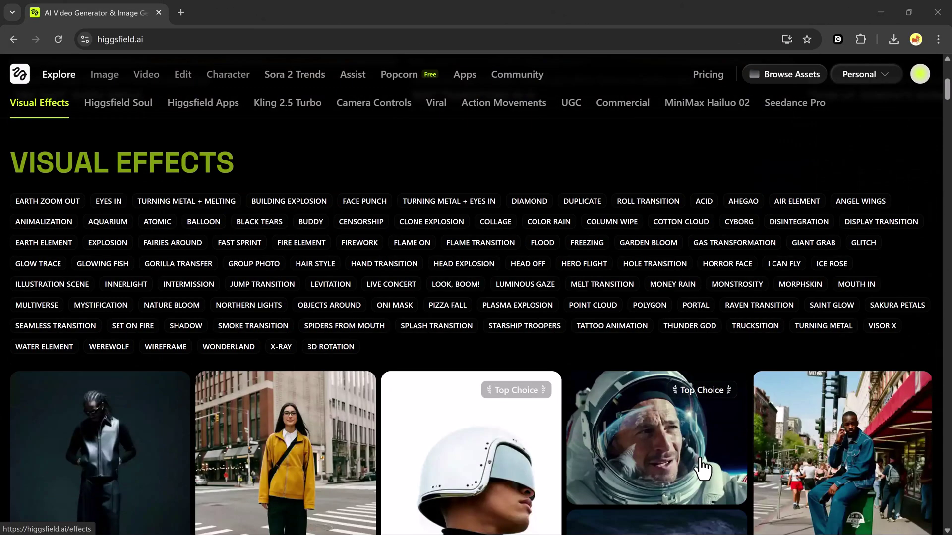
scroll(700, 467, down, 1)
scroll(700, 467, down, 1)
scroll(700, 467, down, 1)
scroll(700, 466, down, 2)
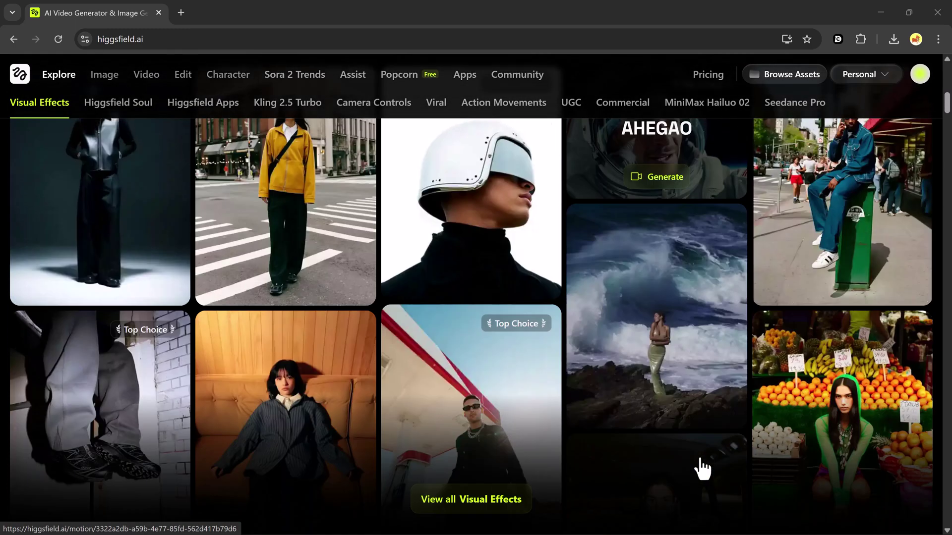
scroll(700, 459, down, 3)
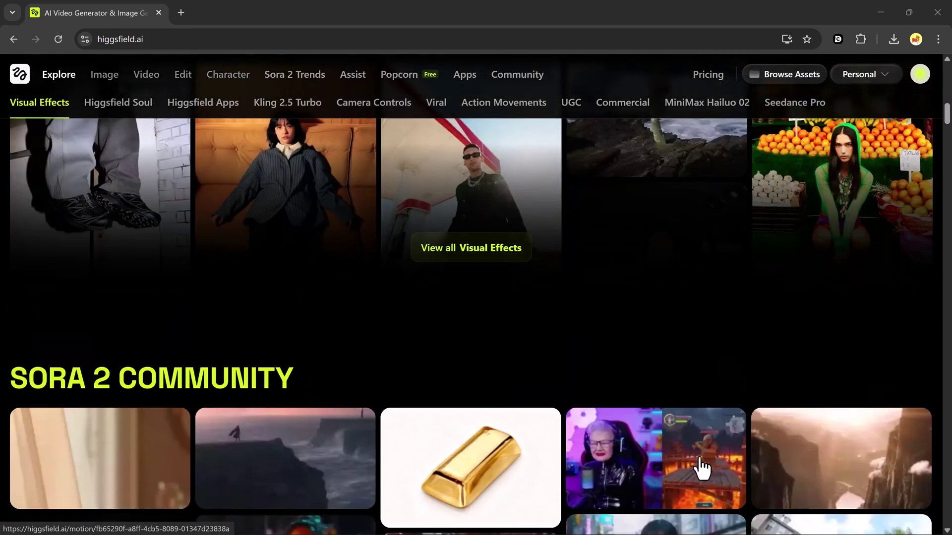
scroll(699, 460, down, 1)
scroll(700, 460, down, 2)
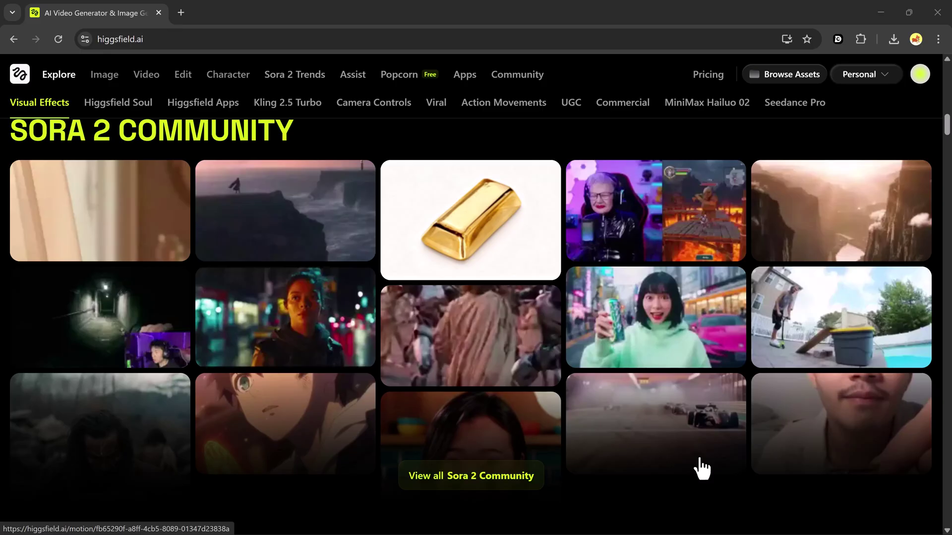
scroll(702, 468, down, 1)
scroll(702, 468, down, 1)
scroll(702, 469, down, 3)
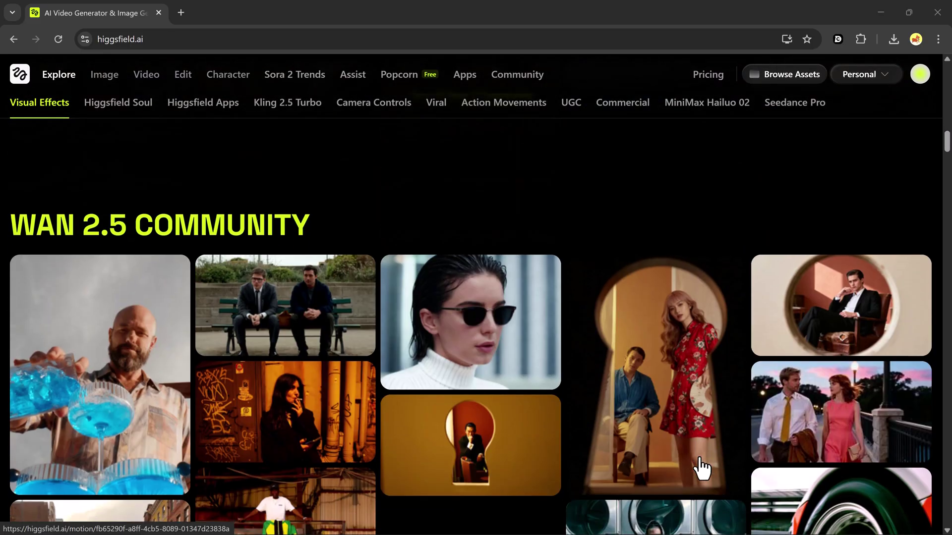
scroll(702, 469, down, 2)
scroll(702, 467, down, 2)
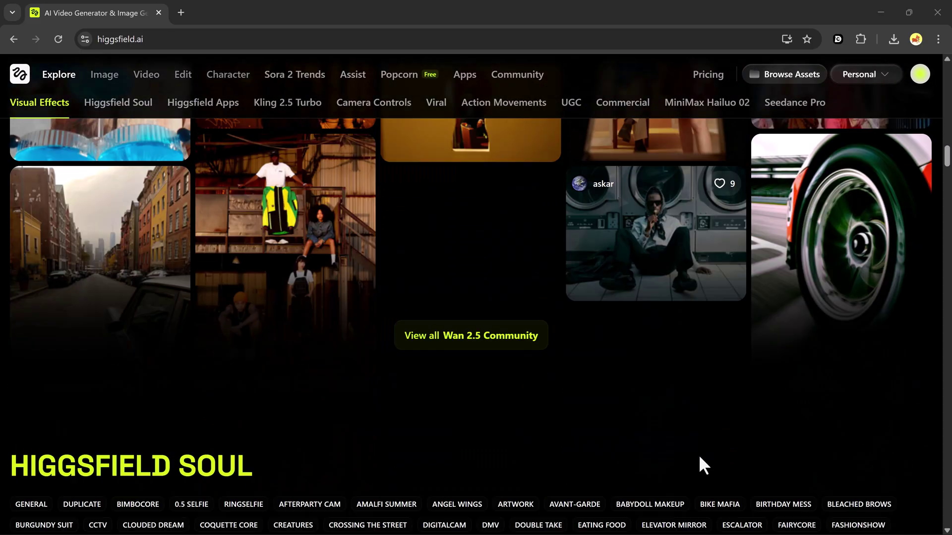
scroll(699, 464, down, 3)
scroll(699, 465, down, 2)
scroll(699, 464, down, 1)
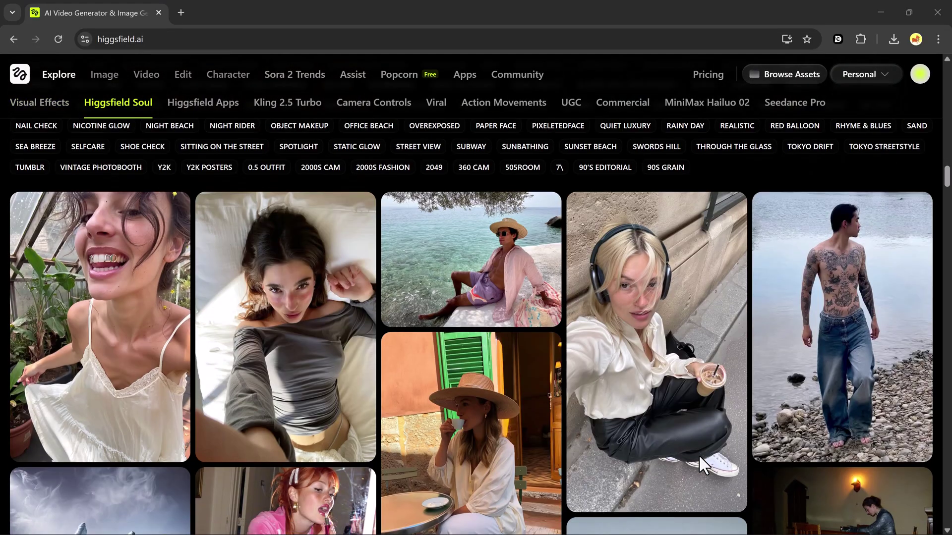
scroll(699, 454, down, 3)
scroll(699, 456, down, 1)
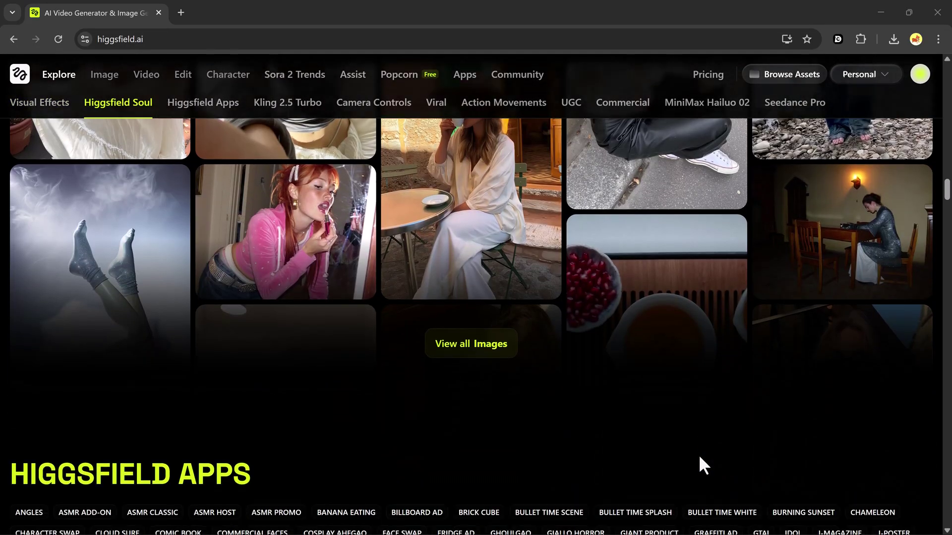
scroll(699, 456, down, 3)
scroll(698, 456, down, 3)
scroll(699, 456, down, 1)
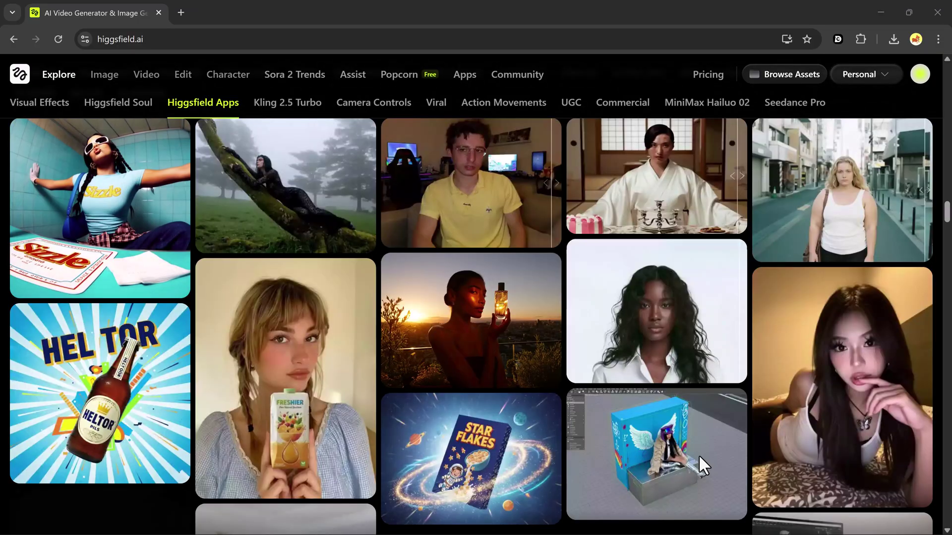
scroll(699, 456, down, 3)
scroll(700, 457, down, 3)
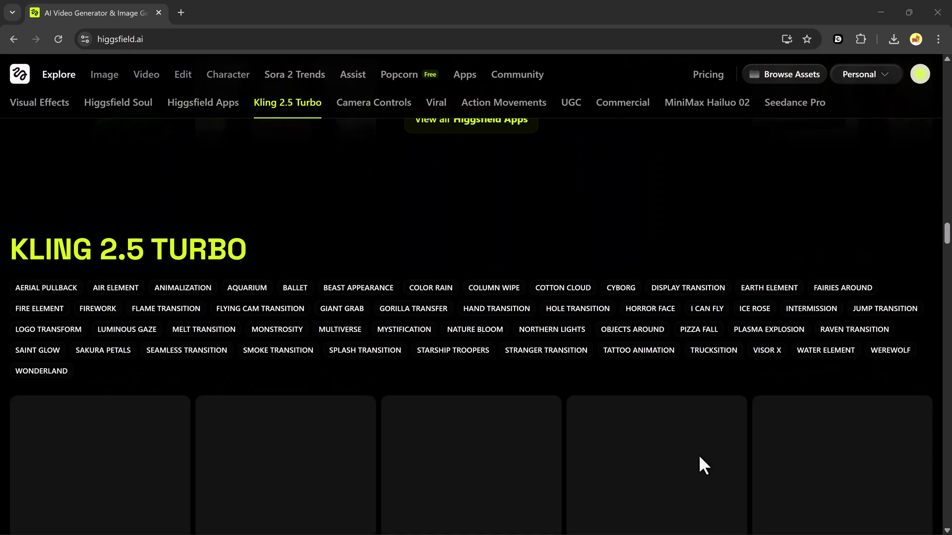
scroll(698, 454, up, 2)
scroll(698, 454, up, 3)
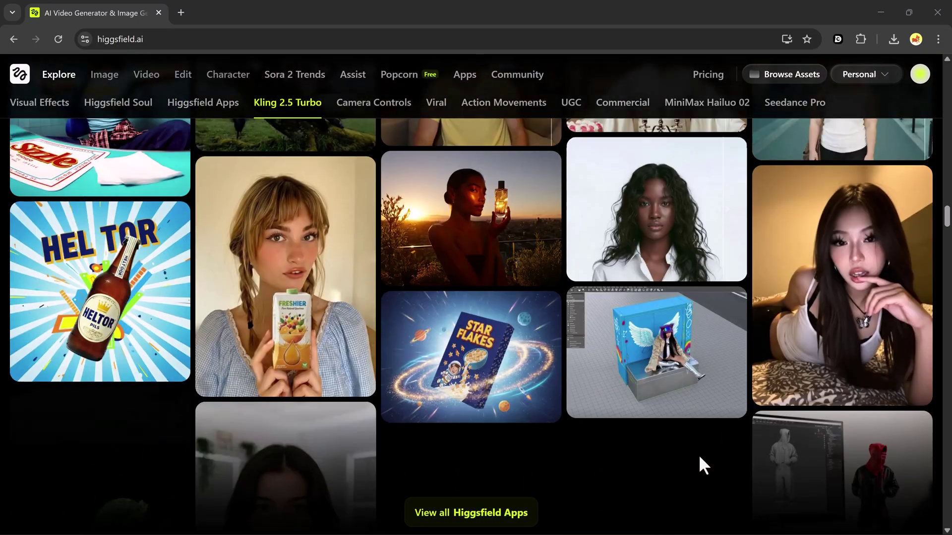
scroll(698, 454, up, 3)
scroll(698, 454, up, 3)
scroll(697, 455, up, 5)
scroll(698, 454, up, 5)
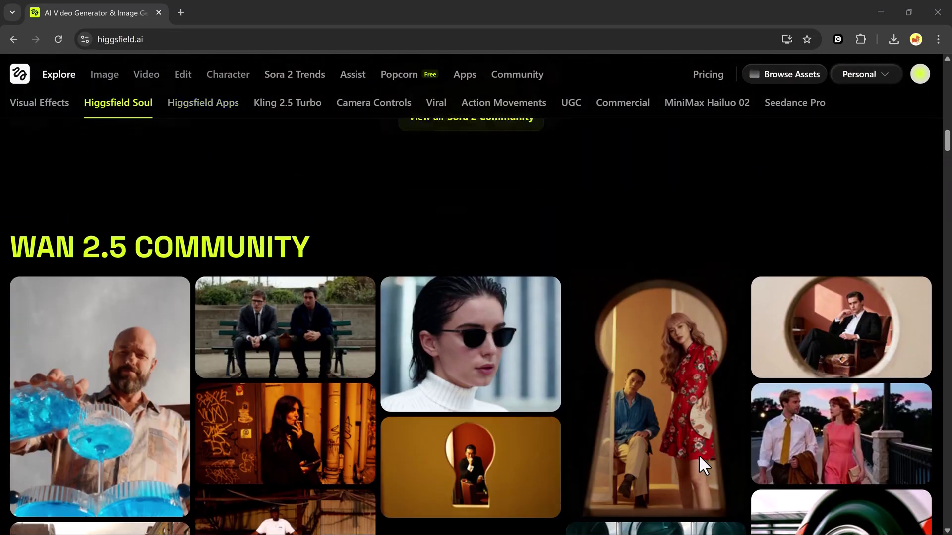
scroll(698, 454, up, 5)
scroll(698, 455, up, 5)
scroll(698, 454, up, 5)
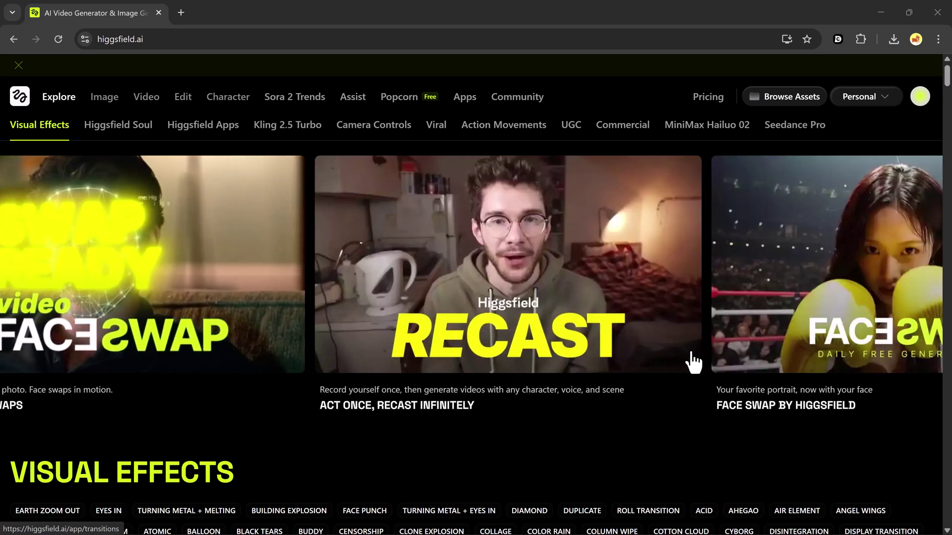
Launch the Recast character-swap app from the featured carousel.
click(502, 324)
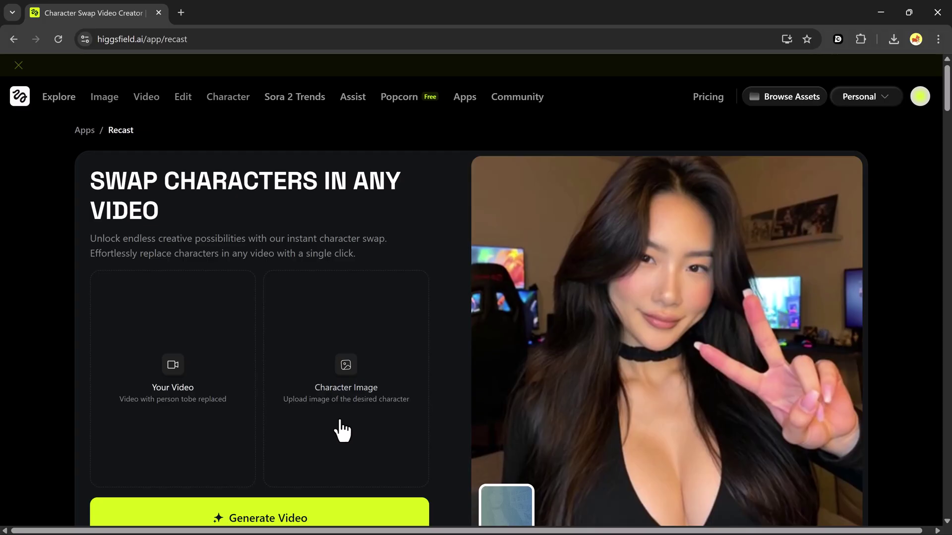
Upload the man's clip as the source video and the footballer photo as the character image.
click(157, 367)
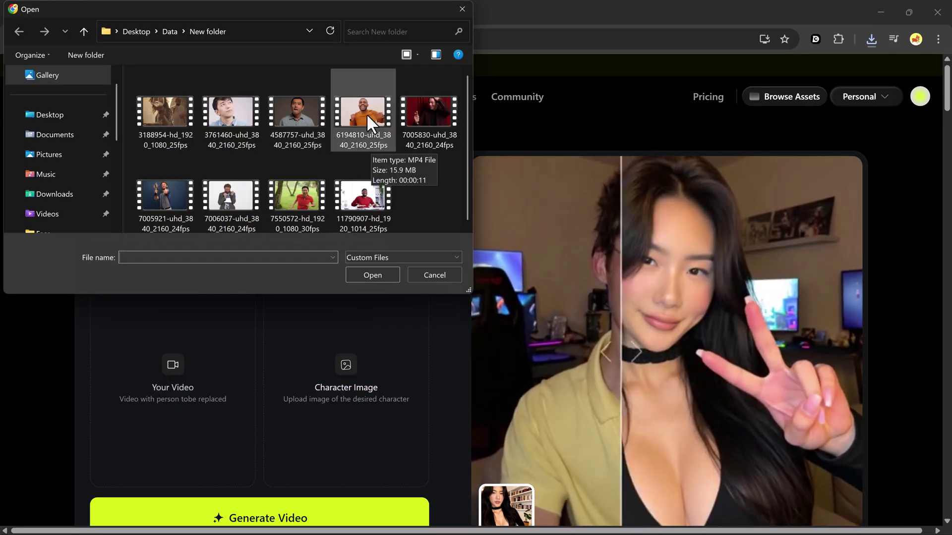
double_click(285, 95)
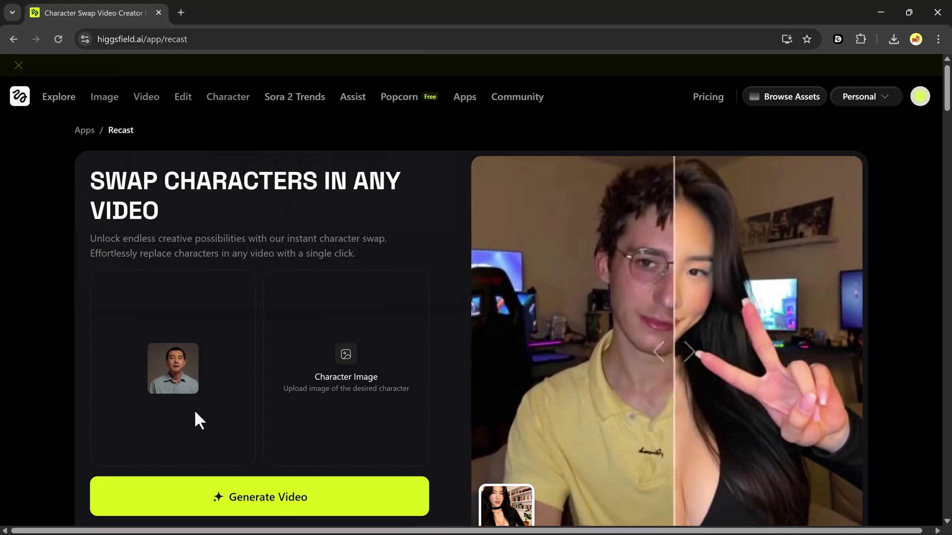
click(347, 351)
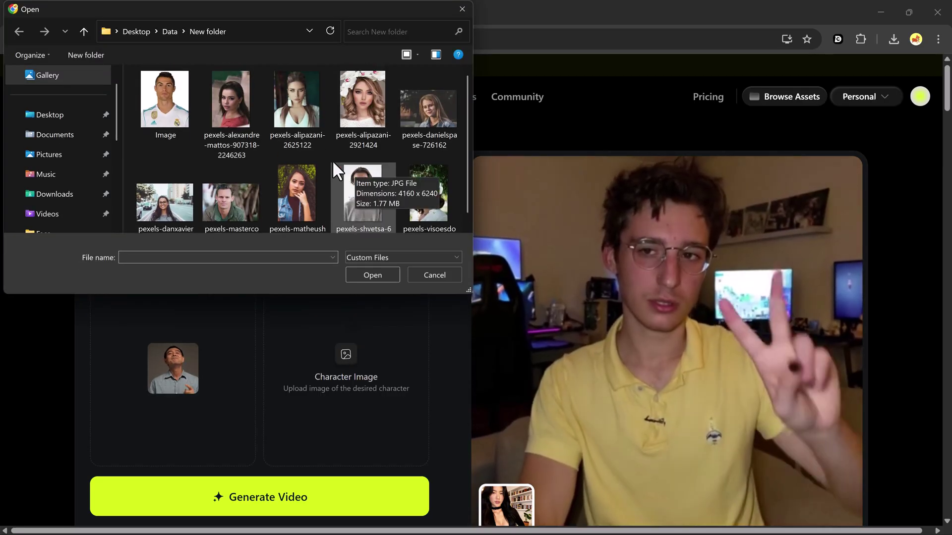
double_click(176, 108)
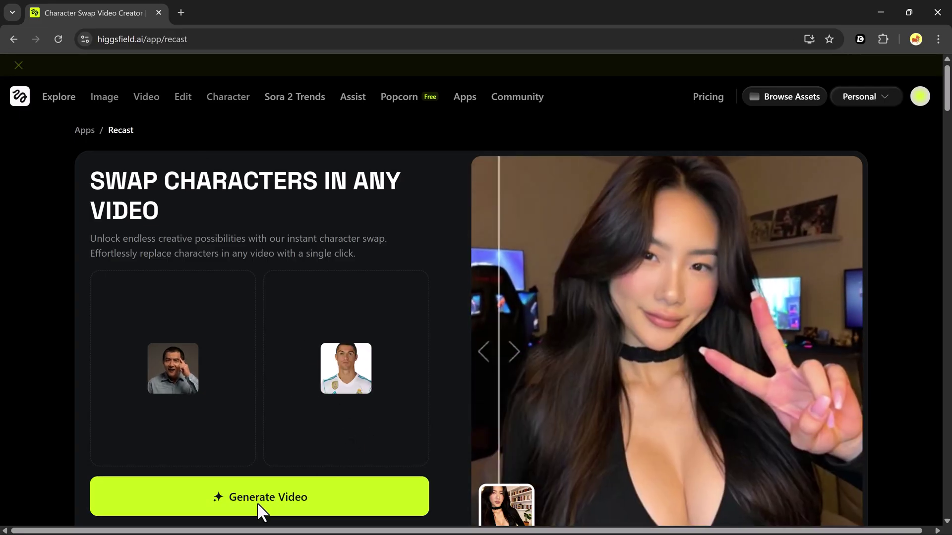
Generate the footballer character-swap video and view the result preview.
click(258, 502)
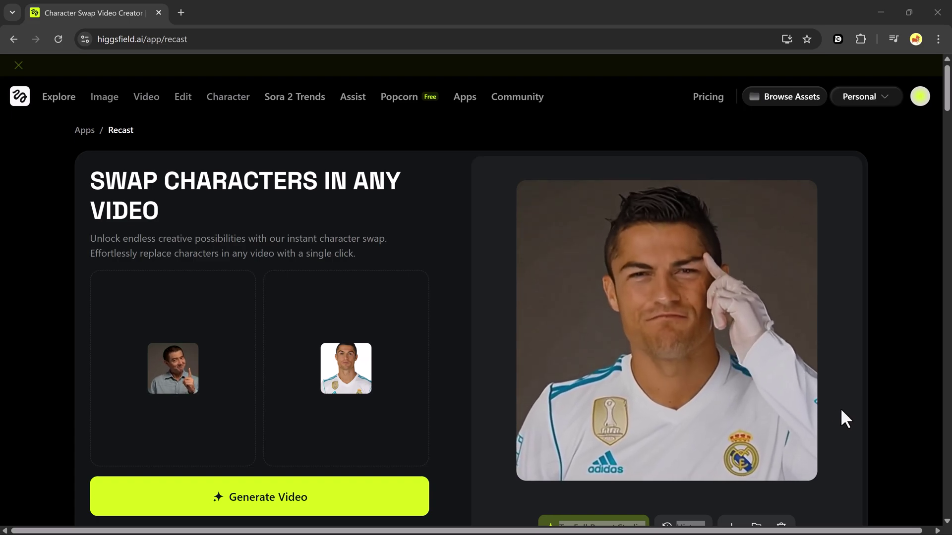
scroll(839, 407, down, 1)
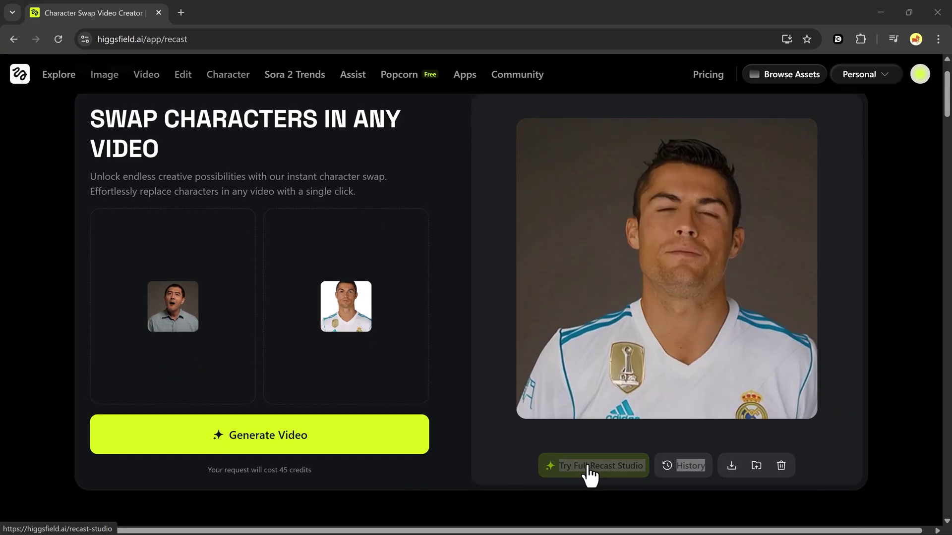
click(727, 496)
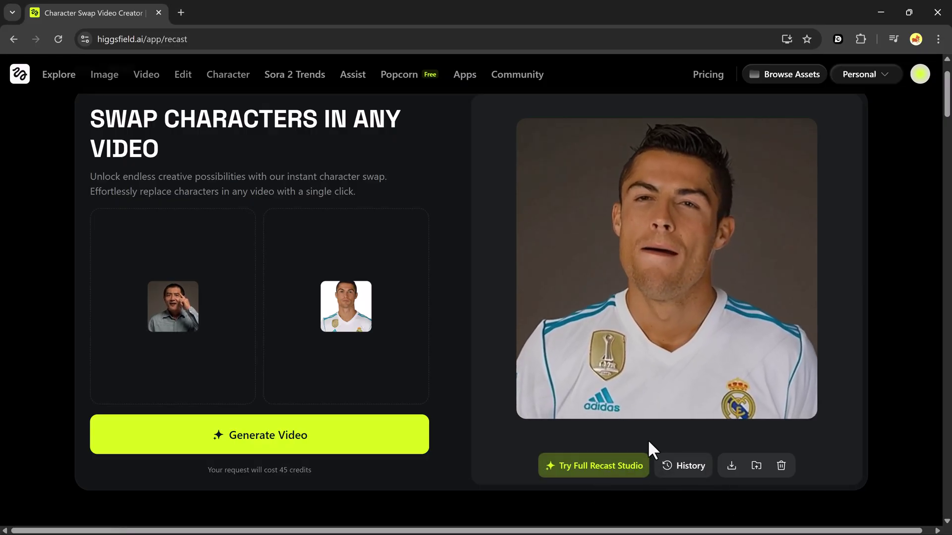
Enter the full Recast Studio and select the anime character Yuto.
click(593, 474)
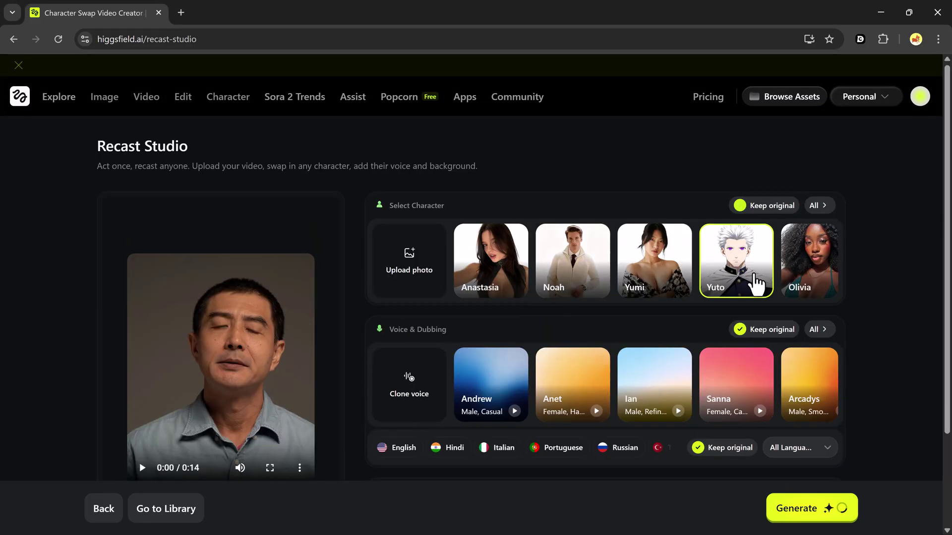
scroll(746, 275, up, 1)
click(747, 275)
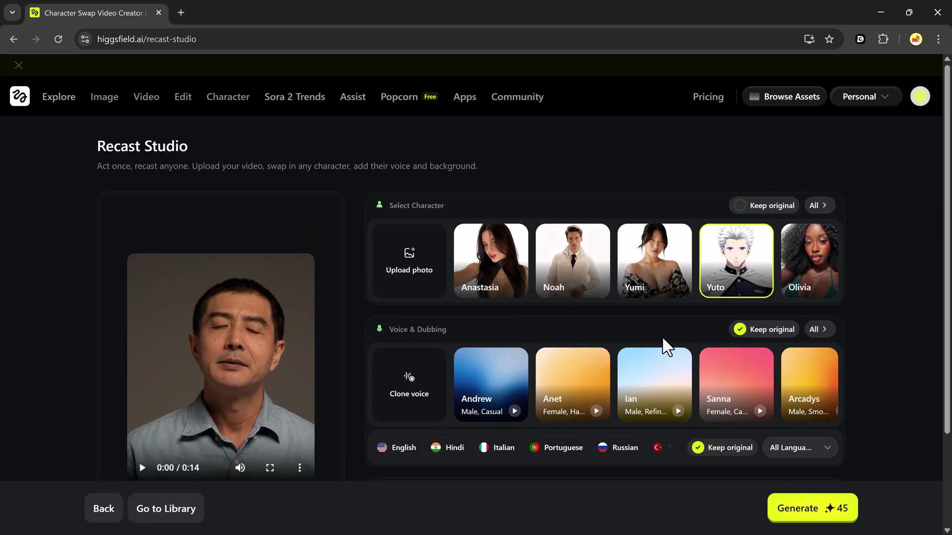
scroll(661, 341, down, 2)
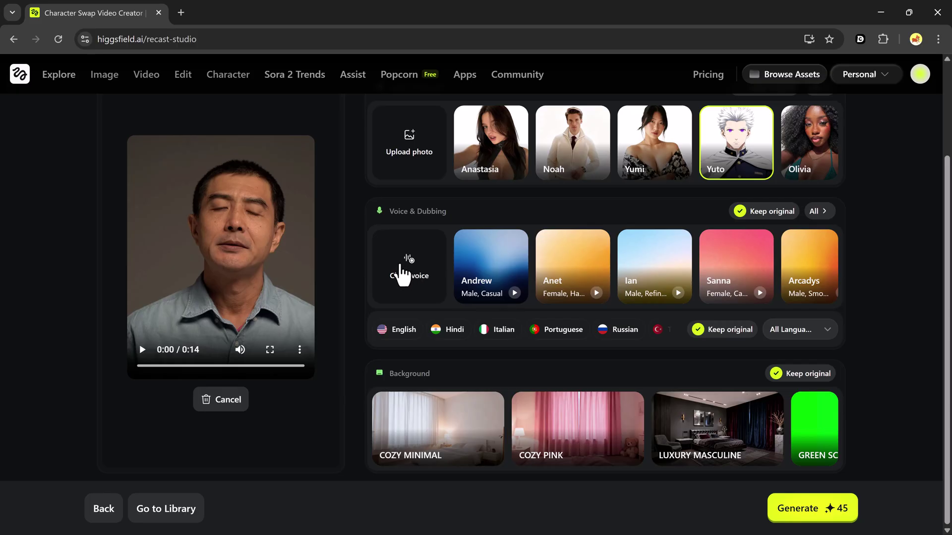
Preview the Andrew, Anet, Ian and Arcadys preset voices, then select Arcadys.
click(403, 270)
mouse_move(357, 289)
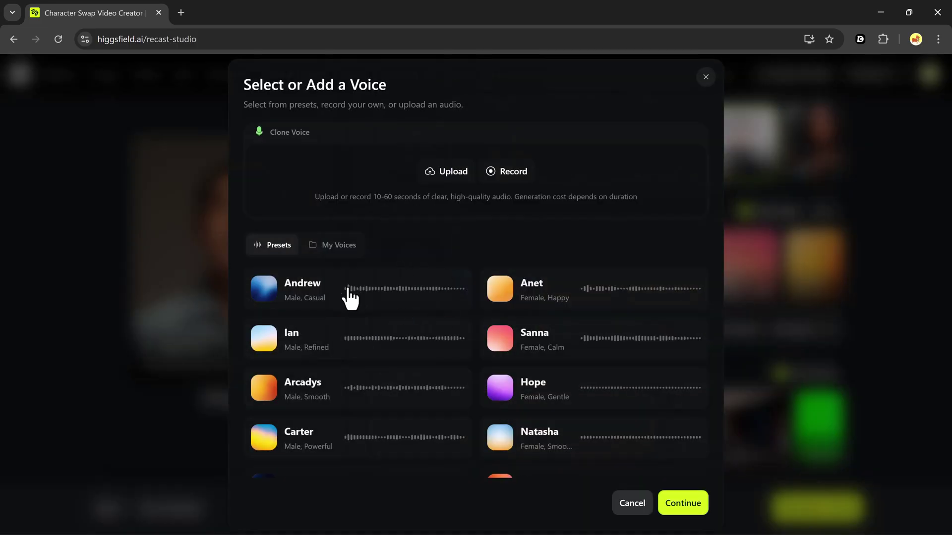
click(261, 288)
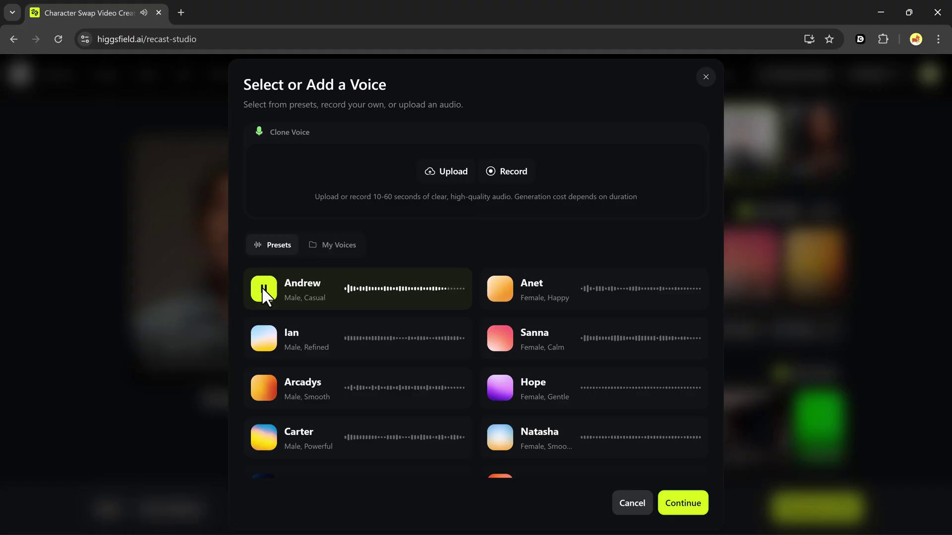
click(500, 288)
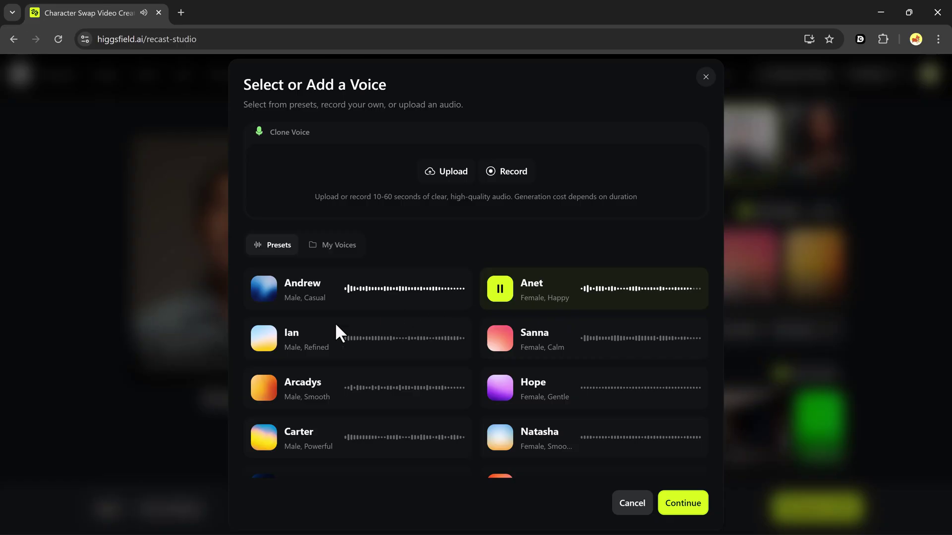
click(264, 338)
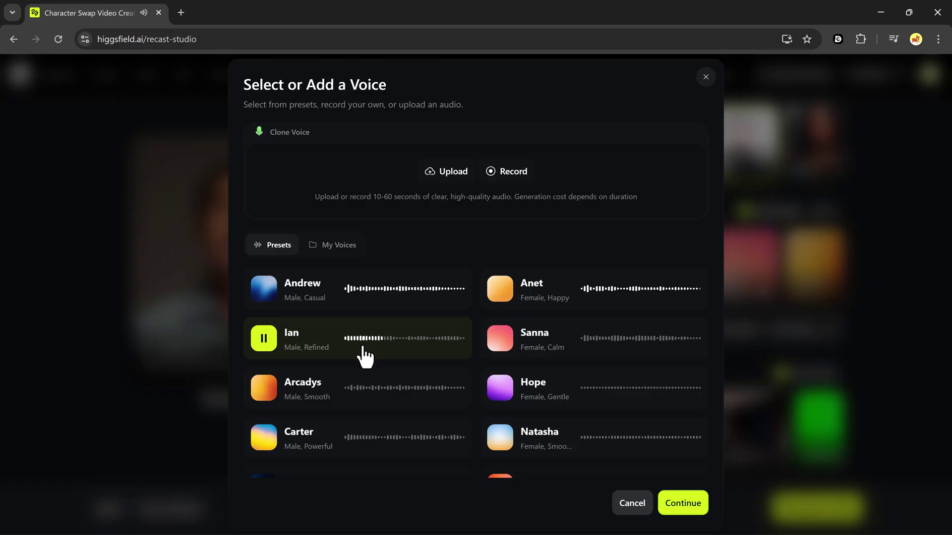
click(263, 338)
scroll(266, 334, down, 1)
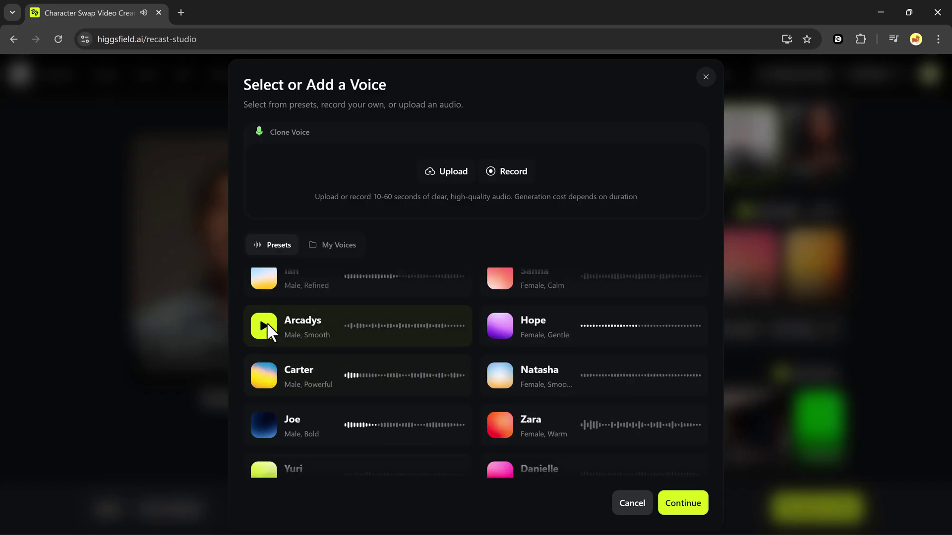
click(266, 325)
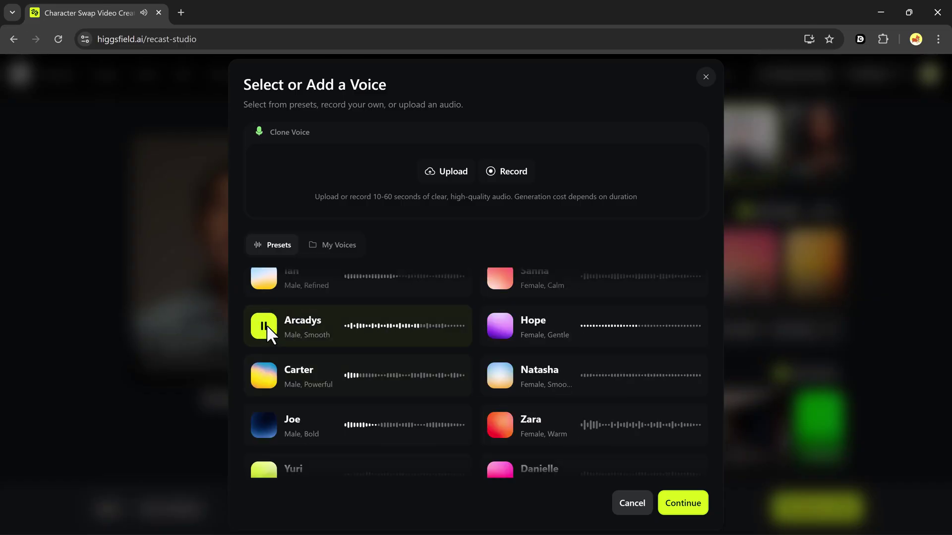
click(310, 335)
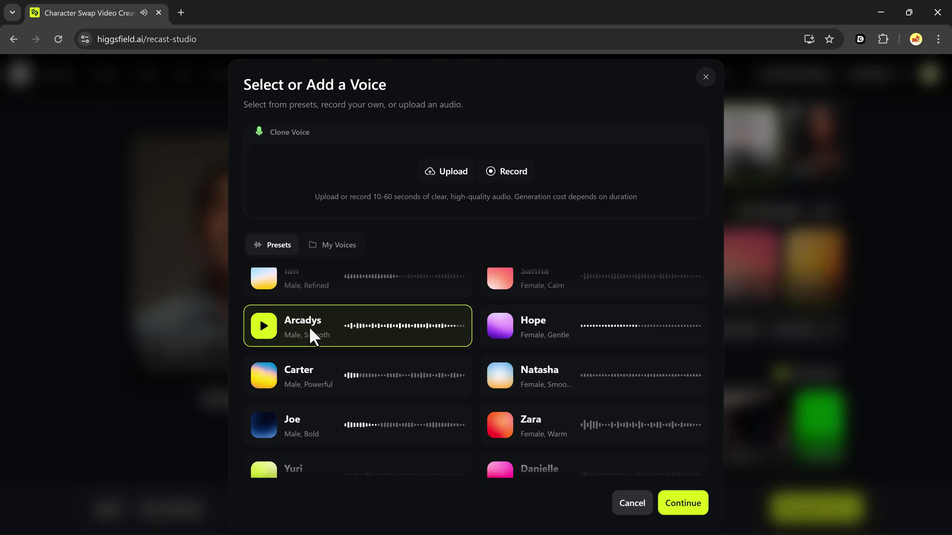
Confirm the Arcadys voice and review the dubbing languages without changing them.
click(669, 505)
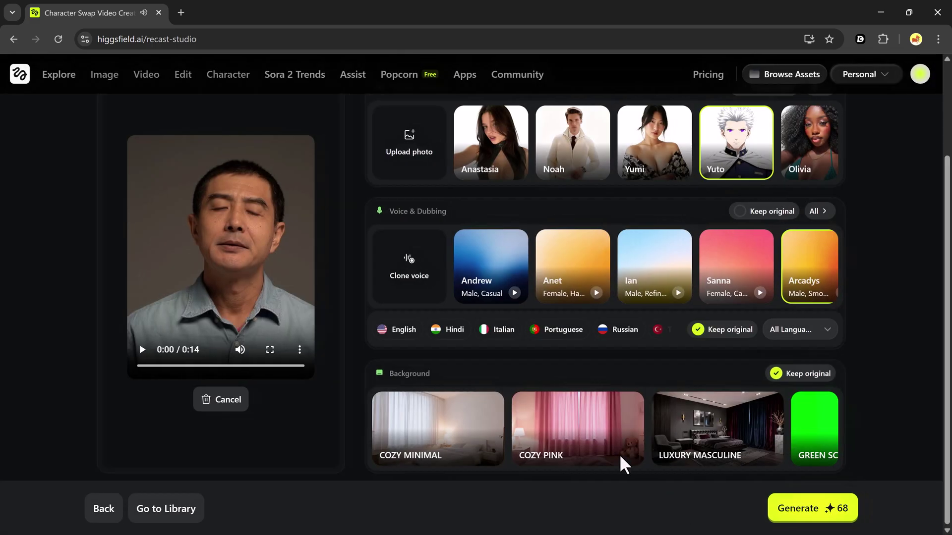
click(812, 334)
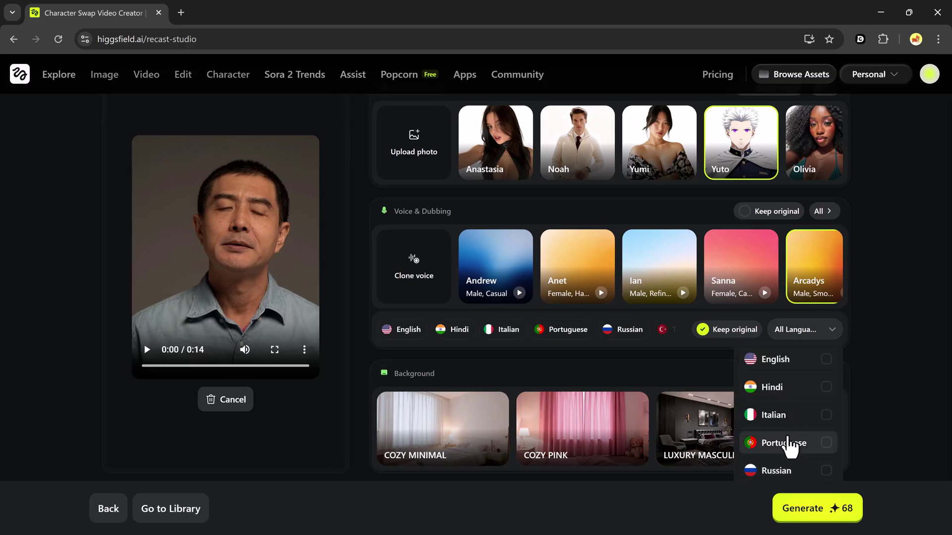
click(707, 369)
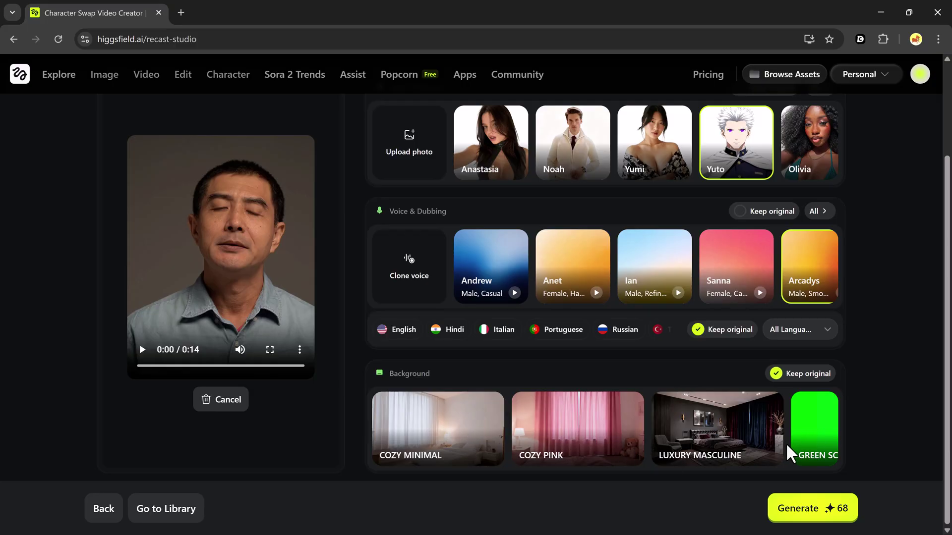
scroll(774, 452, right, 1)
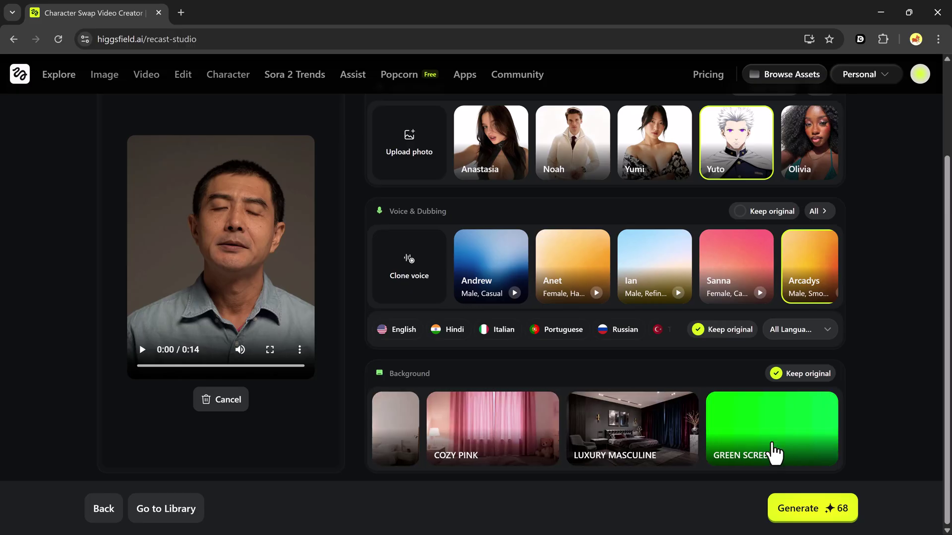
Choose the Green Screen background instead of the original and generate the Yuto recast.
click(774, 439)
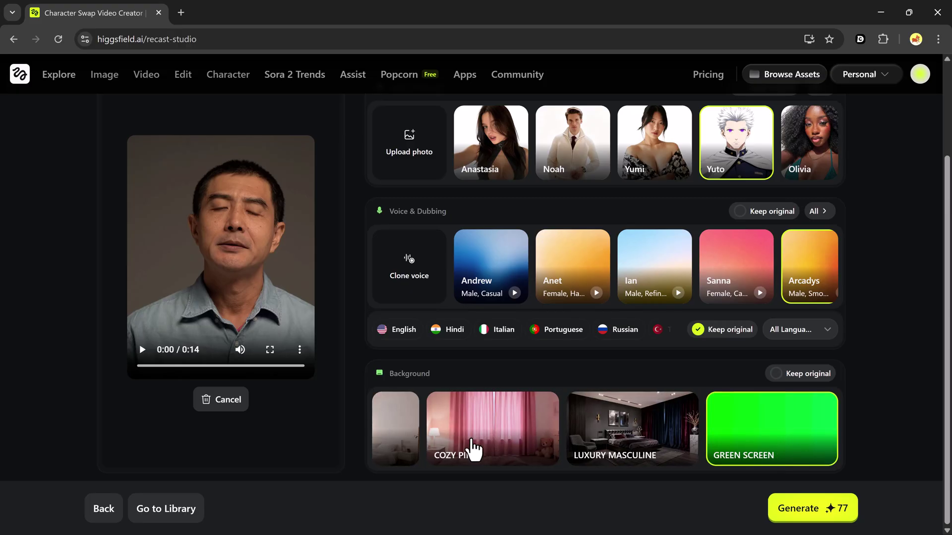
click(777, 378)
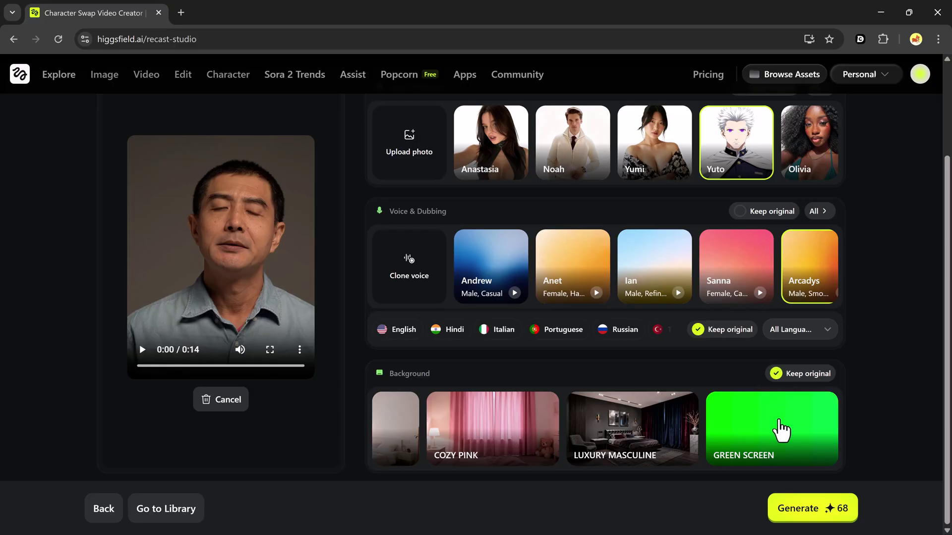
click(767, 432)
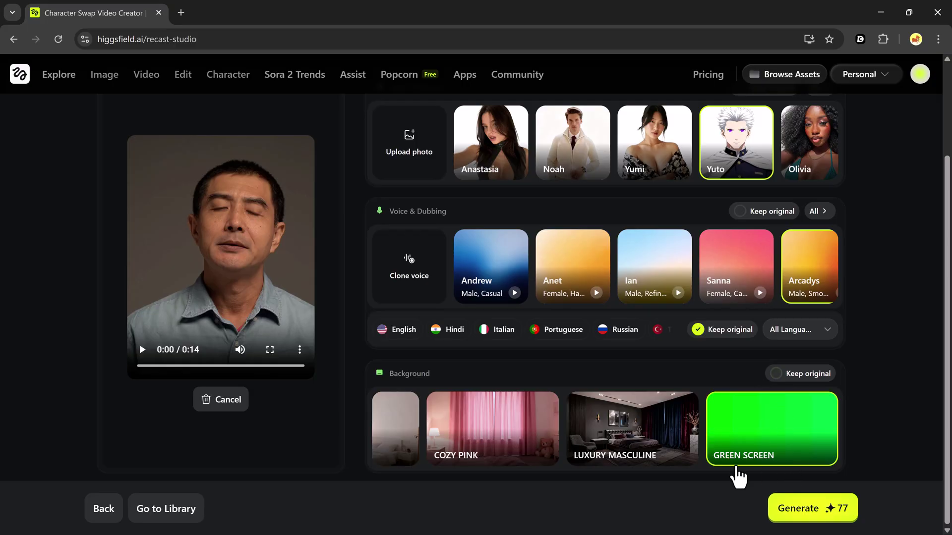
click(815, 511)
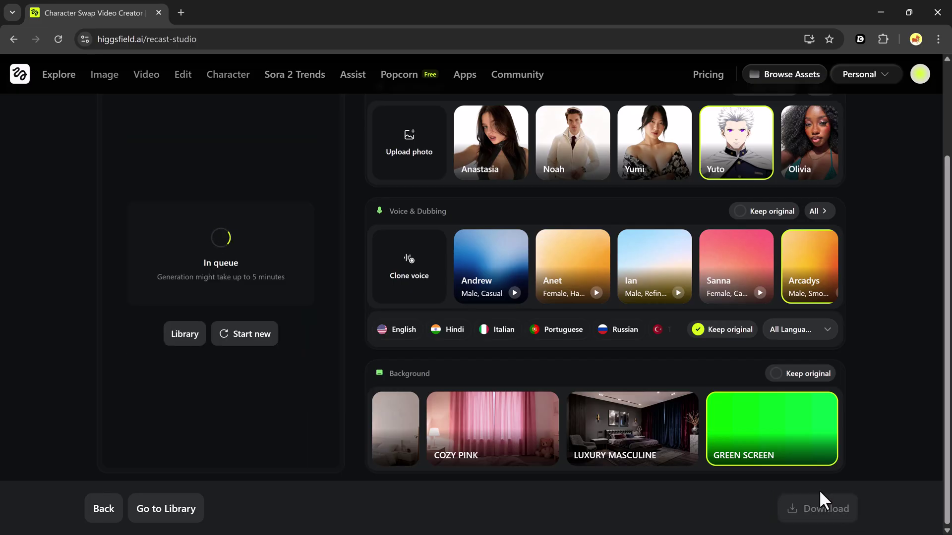
Download the finished green-screen Yuto recast as an MP4.
click(821, 509)
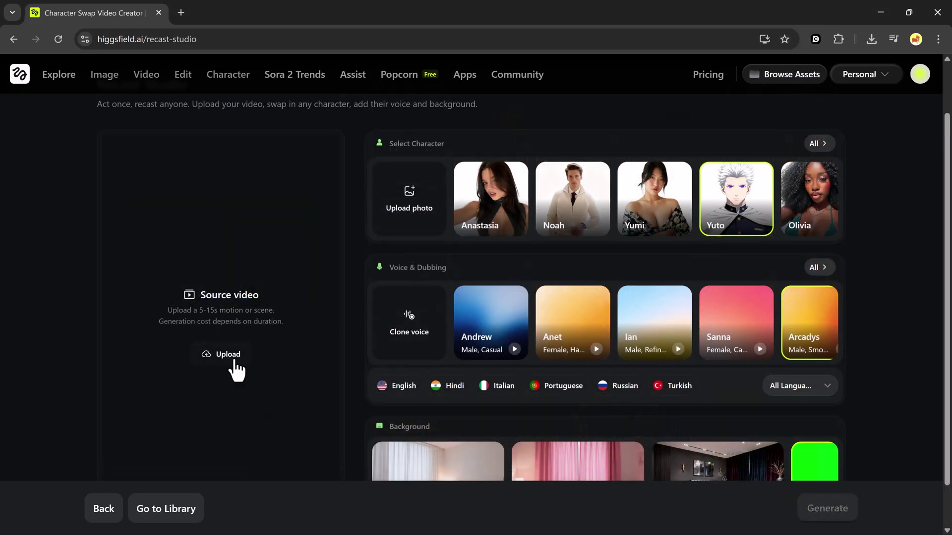
Upload the suited man with a plaque video as the new source and play it back.
click(225, 353)
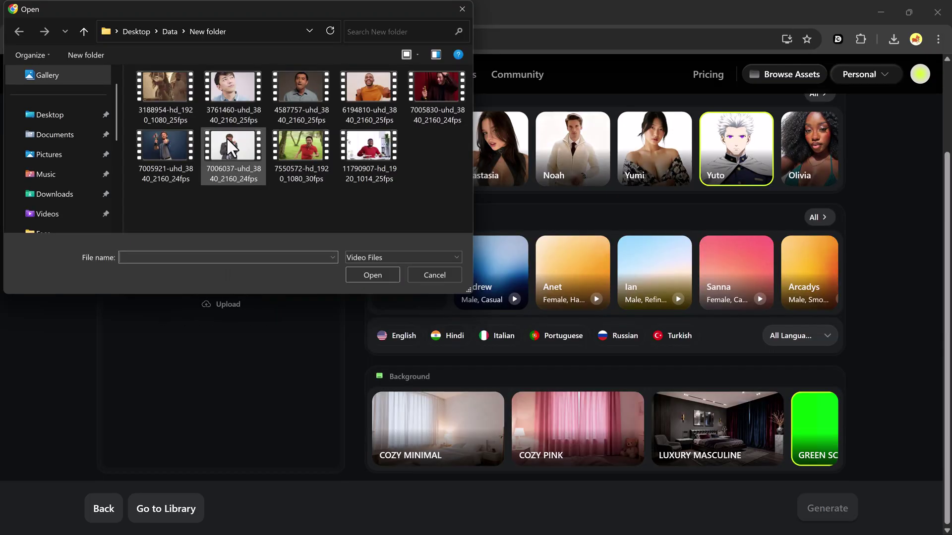
double_click(226, 137)
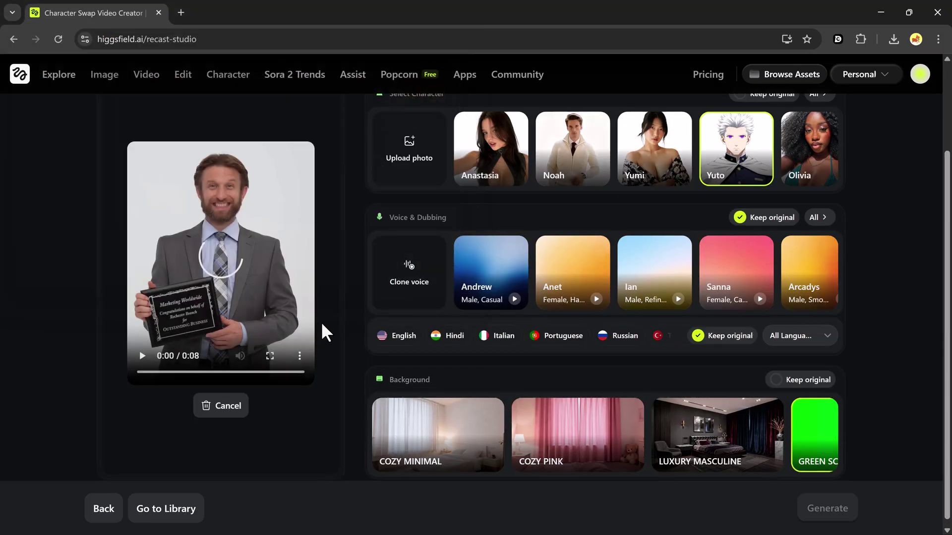
click(142, 356)
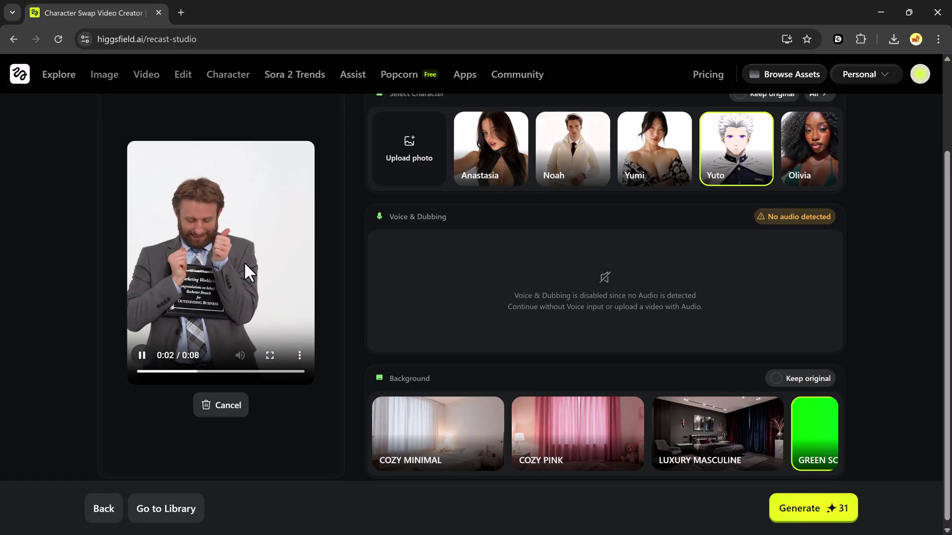
click(138, 359)
Select Anastasia as the character and Cozy Minimal as the background.
click(480, 181)
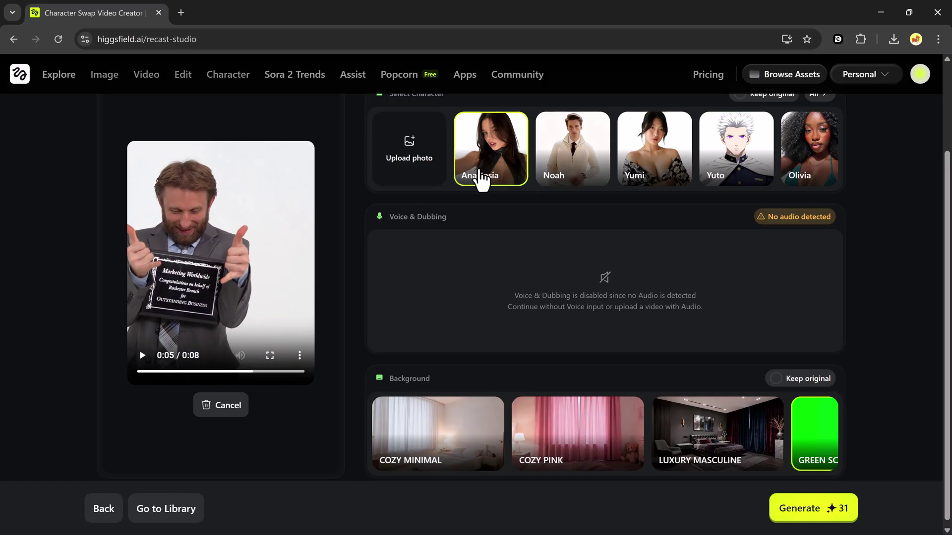
scroll(491, 282, down, 1)
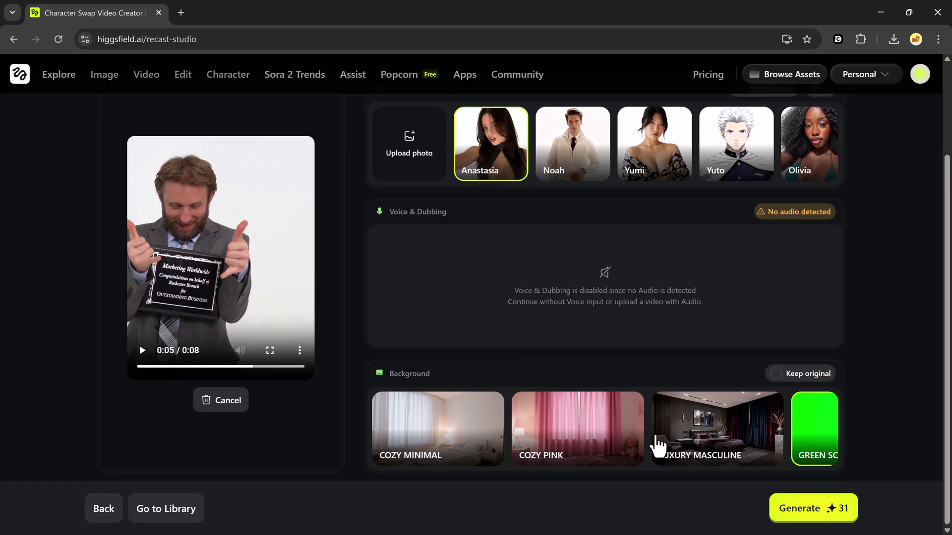
click(468, 435)
Generate and download the Anastasia Cozy Minimal recast, then go to the Pricing page.
click(816, 509)
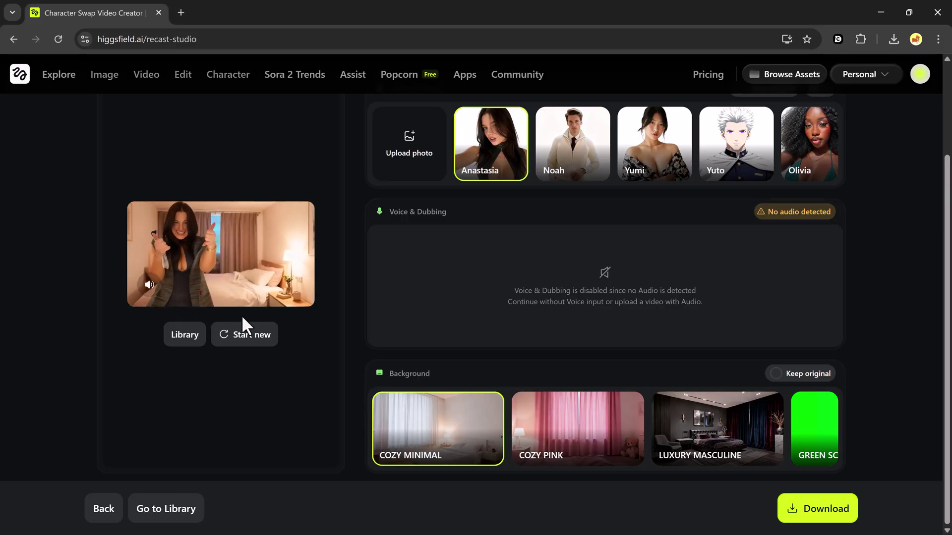
click(810, 511)
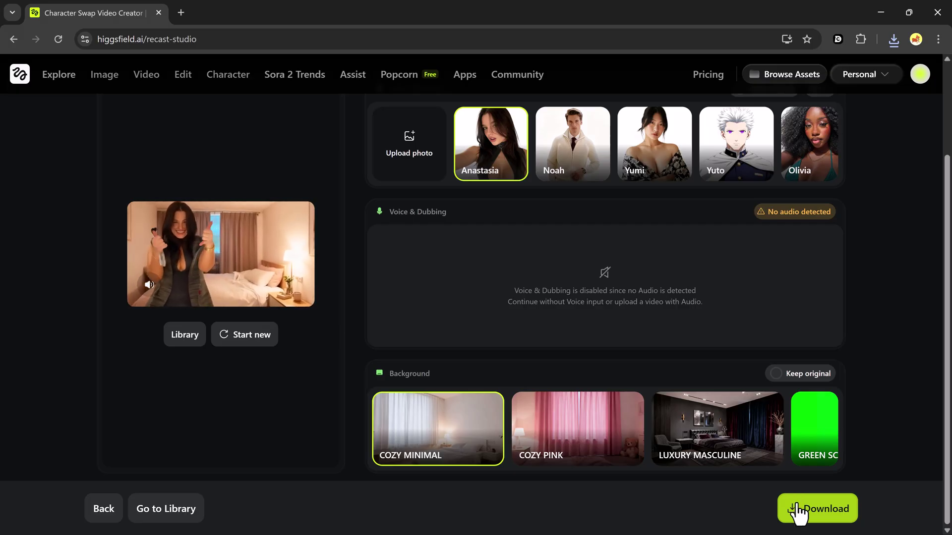
click(797, 511)
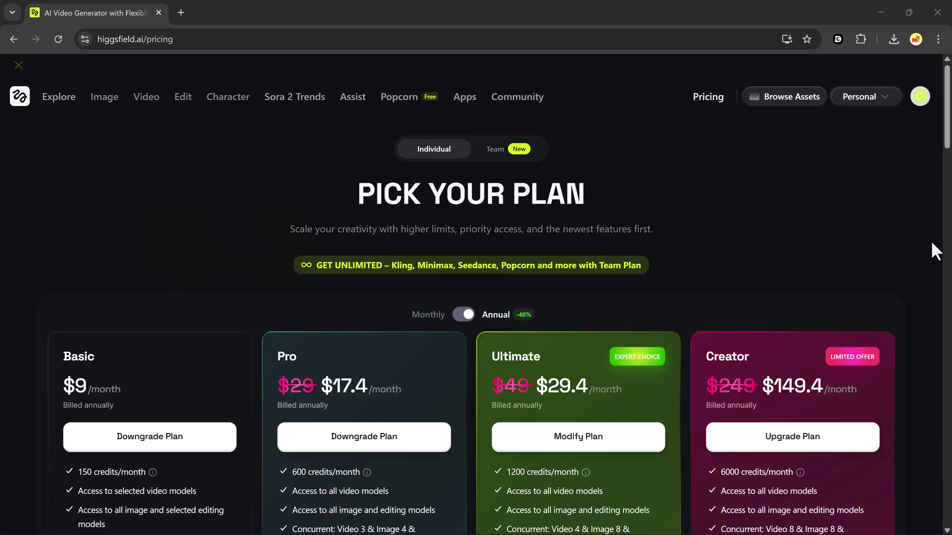
scroll(931, 244, down, 1)
scroll(932, 244, down, 2)
scroll(932, 243, down, 1)
scroll(931, 244, up, 1)
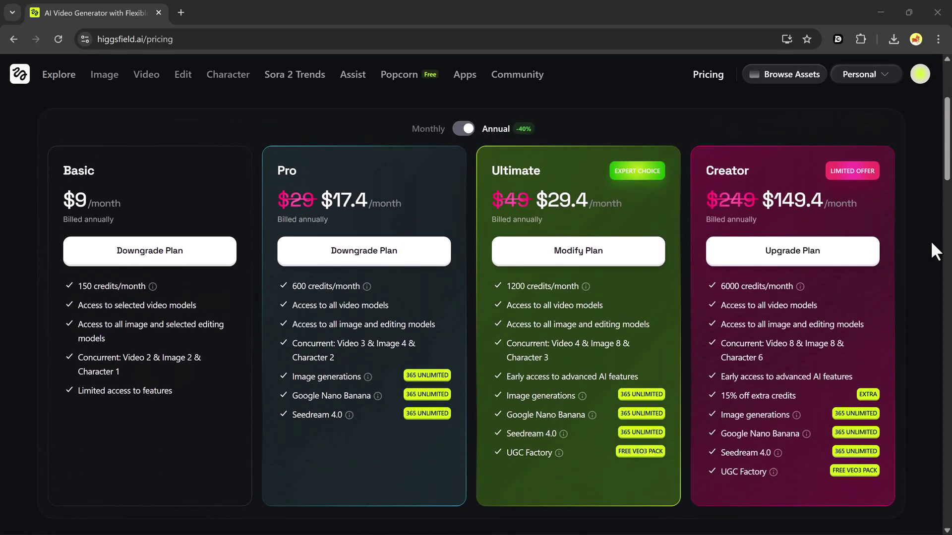
click(465, 130)
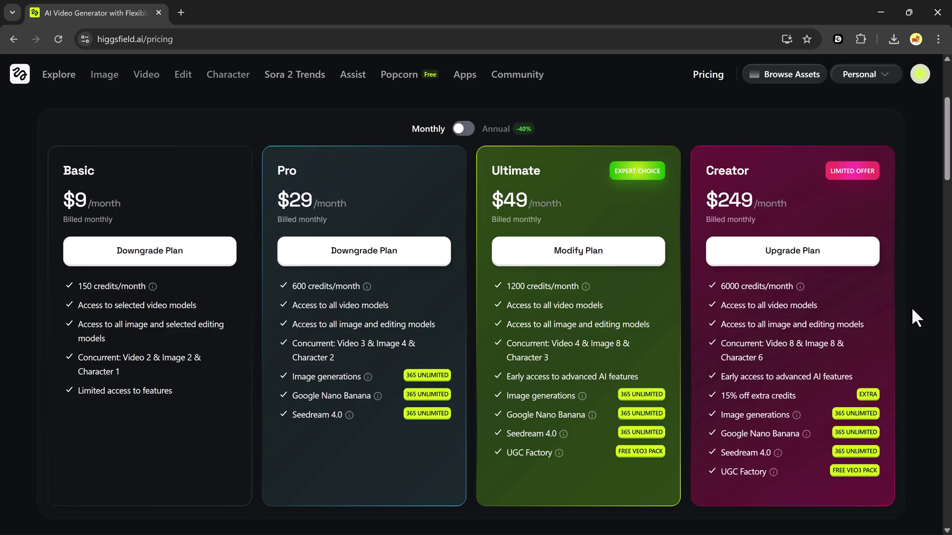
click(463, 128)
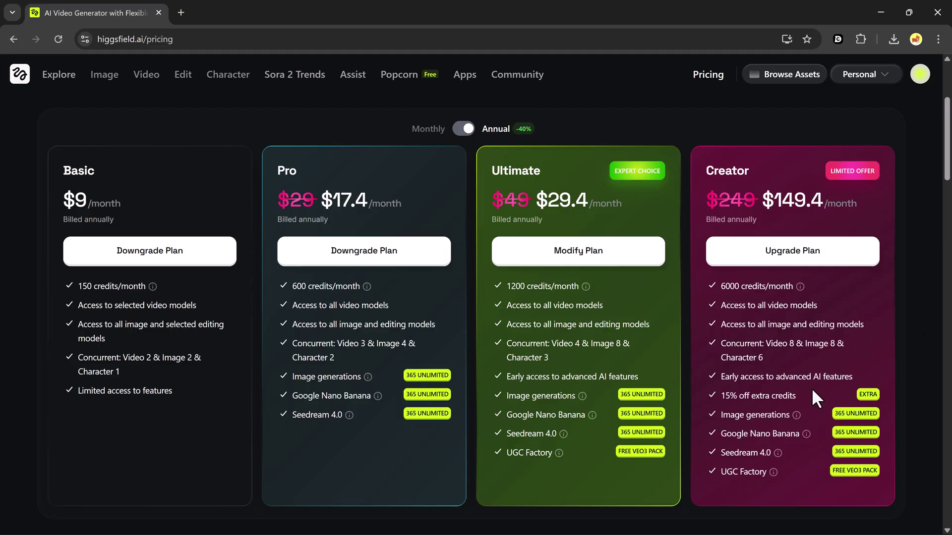
Navigate back from the pricing page to the Explore home feed.
key(alt+Left)
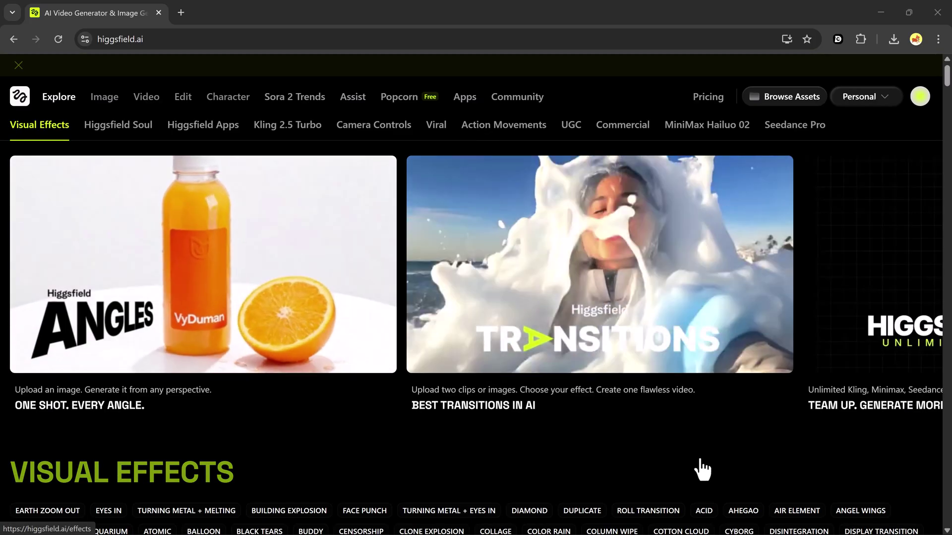
scroll(700, 459, down, 4)
scroll(700, 459, down, 1)
scroll(699, 459, down, 2)
scroll(700, 467, down, 1)
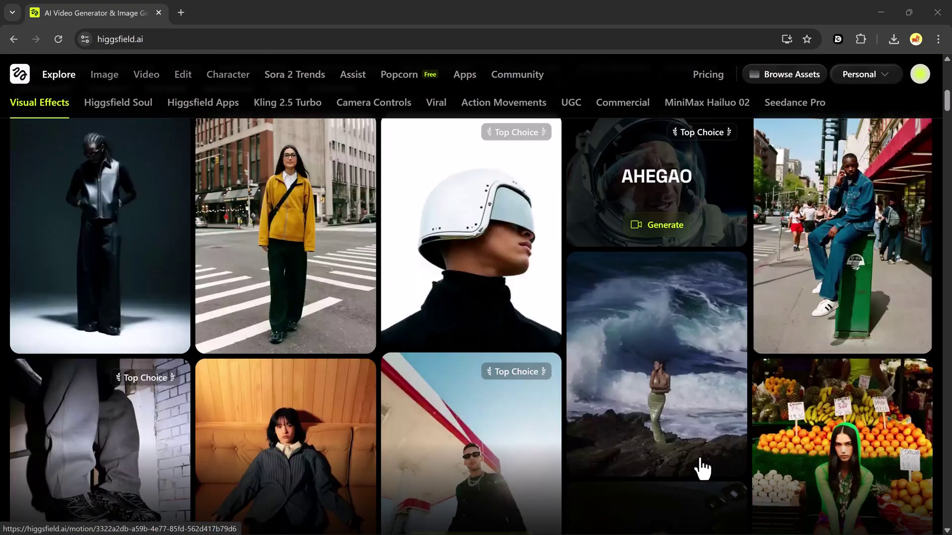
scroll(700, 467, down, 1)
scroll(699, 467, down, 4)
scroll(700, 467, down, 3)
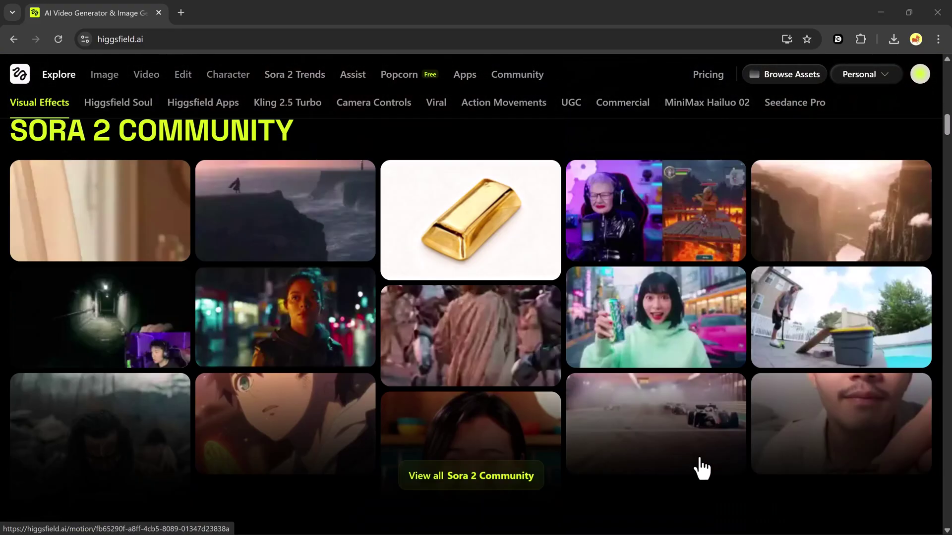
scroll(700, 468, down, 1)
scroll(702, 469, down, 3)
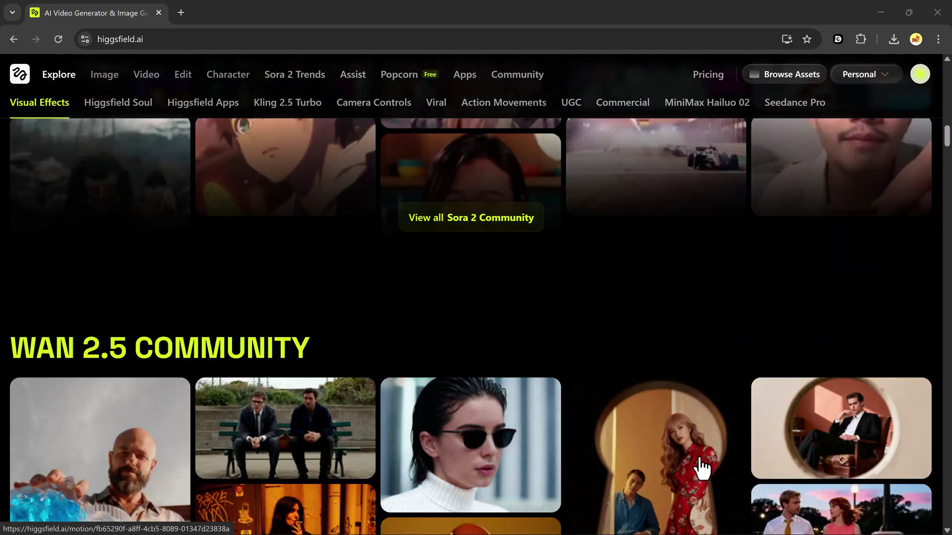
scroll(701, 469, down, 4)
scroll(700, 467, down, 4)
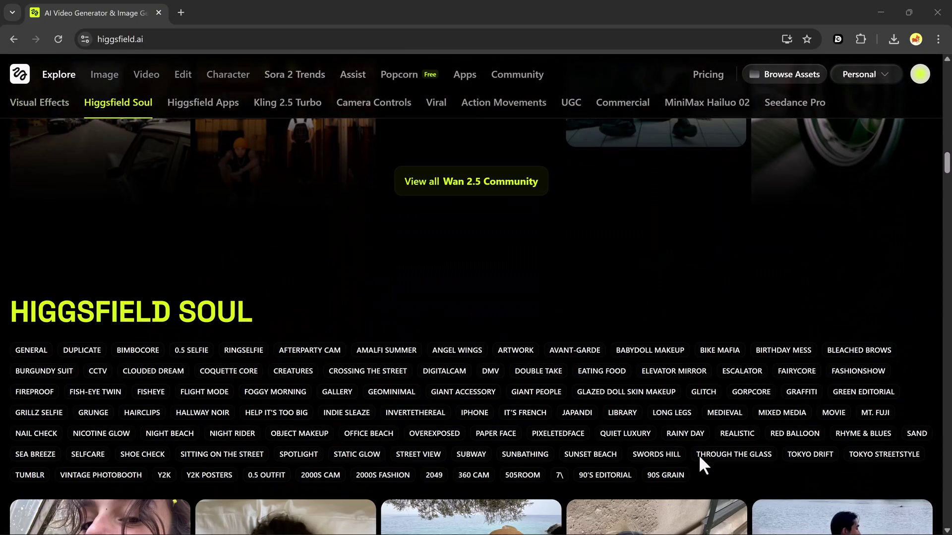
scroll(700, 467, down, 3)
scroll(700, 466, down, 1)
scroll(700, 457, down, 1)
scroll(700, 457, down, 3)
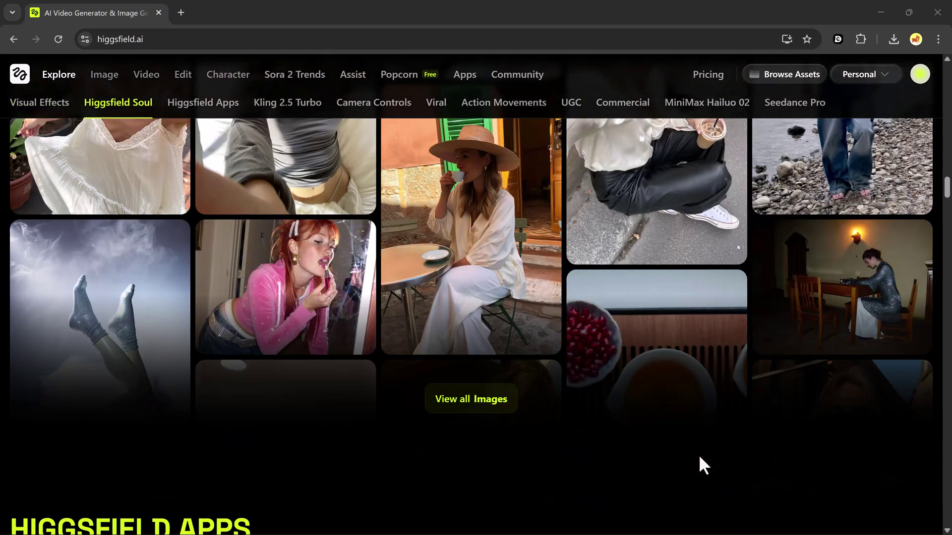
scroll(699, 457, down, 4)
scroll(699, 454, down, 4)
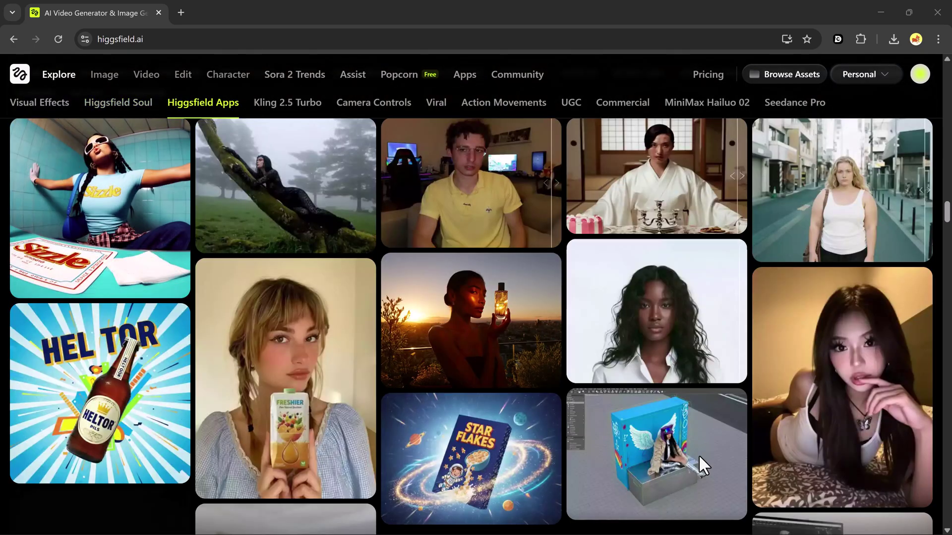
scroll(698, 455, down, 3)
scroll(698, 455, down, 3)
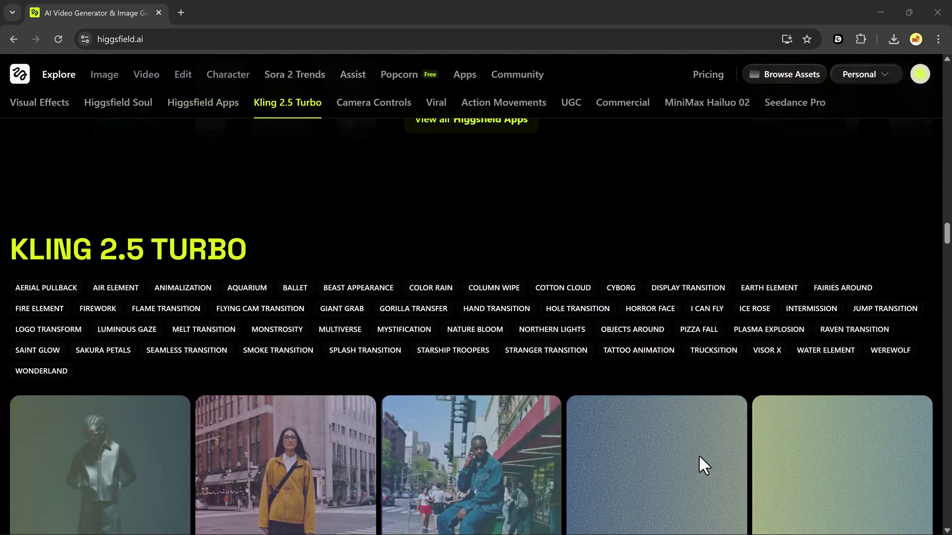
scroll(697, 454, up, 1)
scroll(699, 456, up, 4)
scroll(699, 457, up, 4)
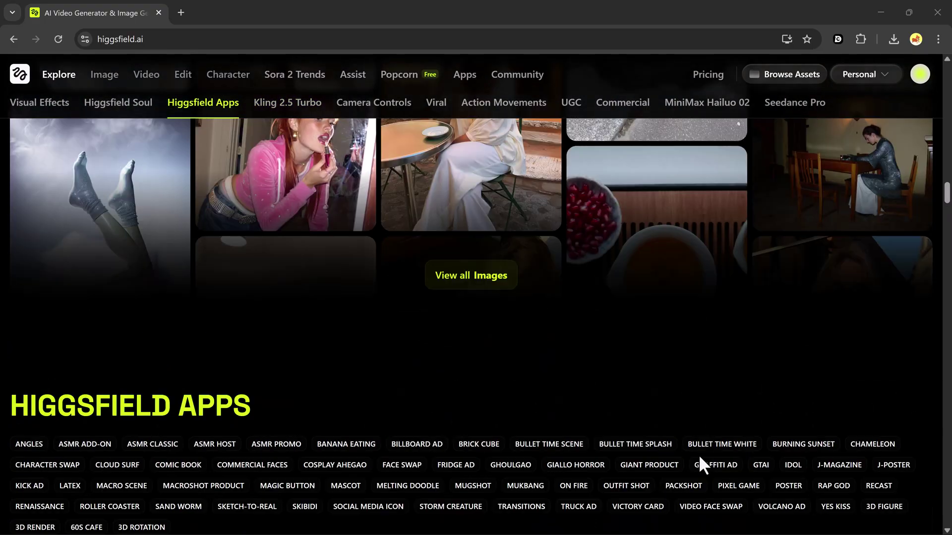
scroll(700, 457, up, 4)
scroll(699, 456, up, 4)
scroll(699, 457, up, 10)
scroll(699, 457, up, 5)
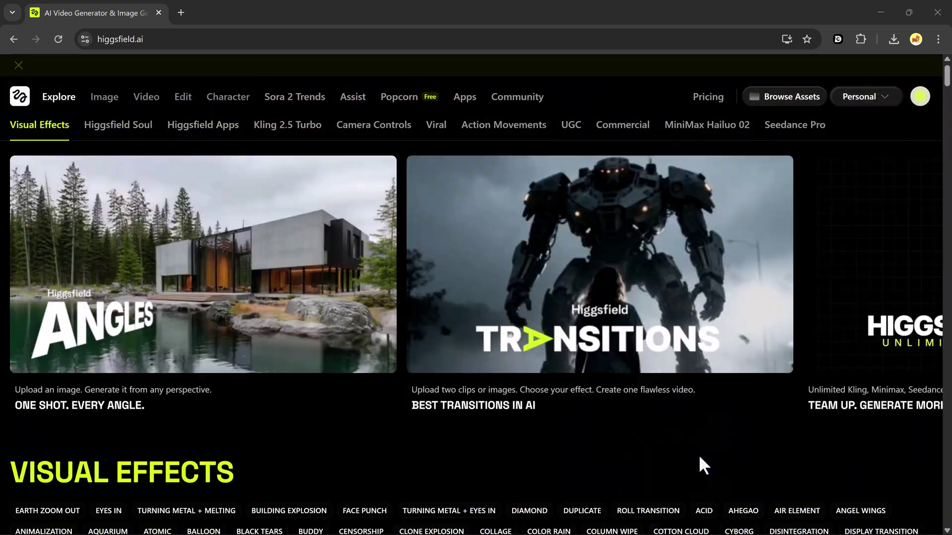